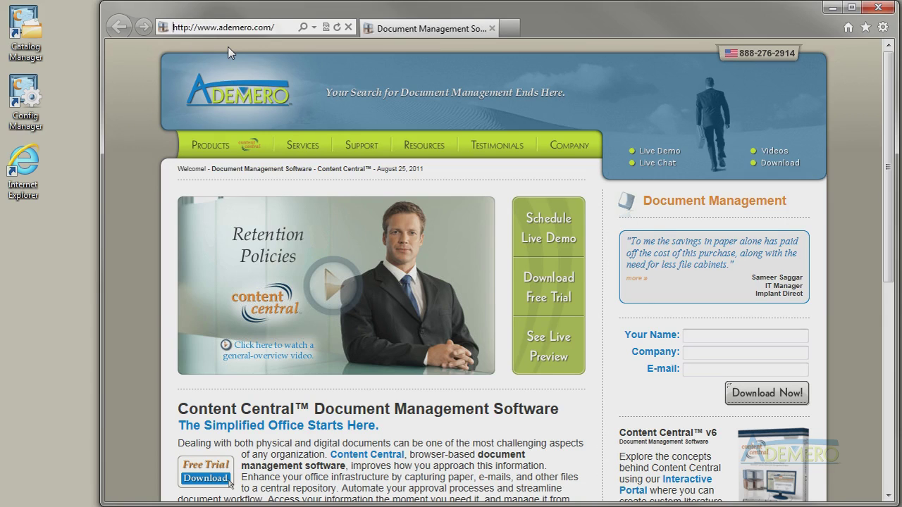
Load the Content Central login page from the local server's /contentcentral/ address.
{"action": "type", "text": "http:/"}
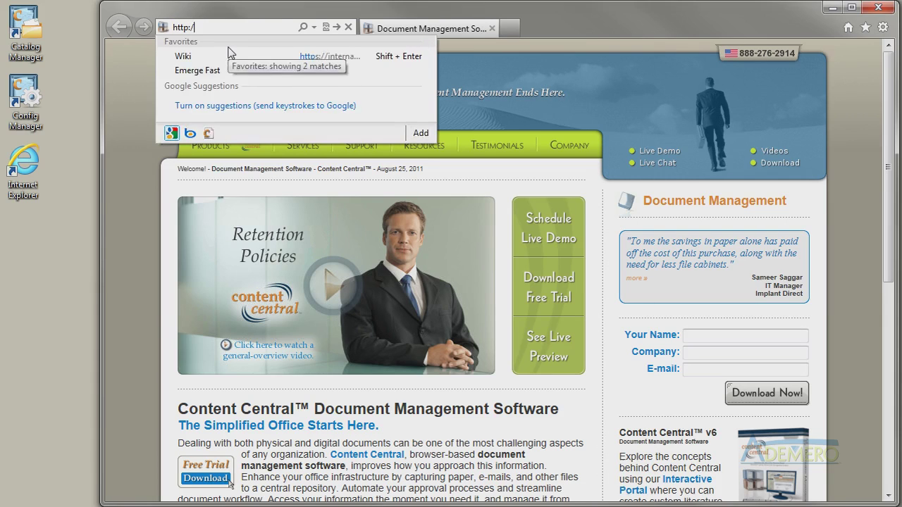
{"action": "type", "text": "/admbgri"}
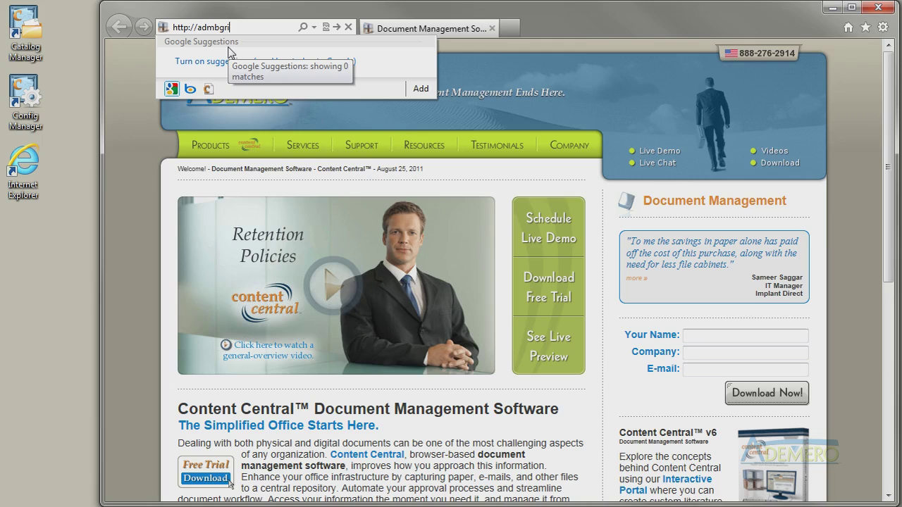
{"action": "type", "text": "ffindt/contentcentral/"}
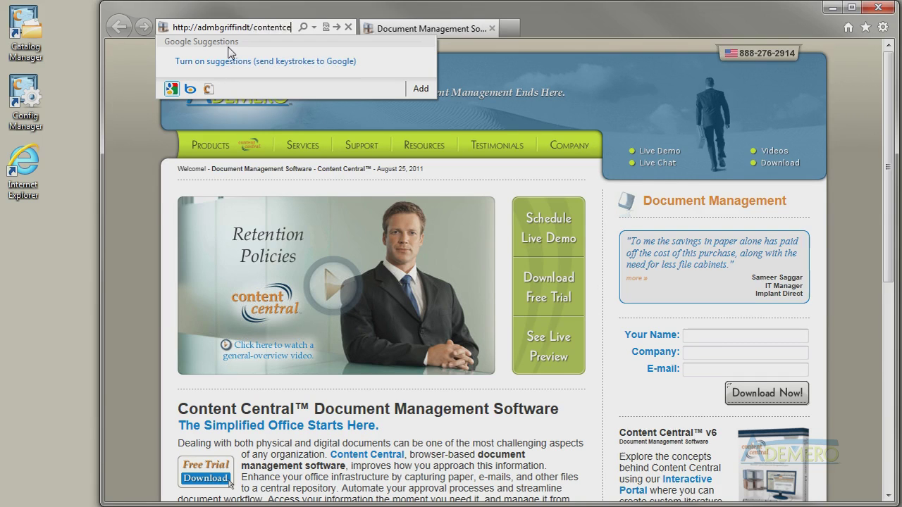
{"action": "key", "text": "Return"}
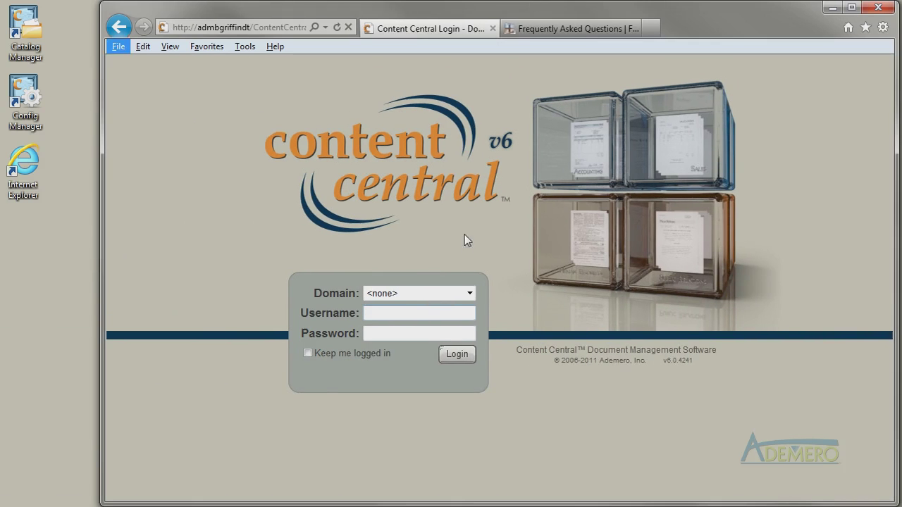
Add the login page to Favorites, create a desktop shortcut to it, and reopen it from there.
{"action": "left_click", "coordinate": [206, 47]}
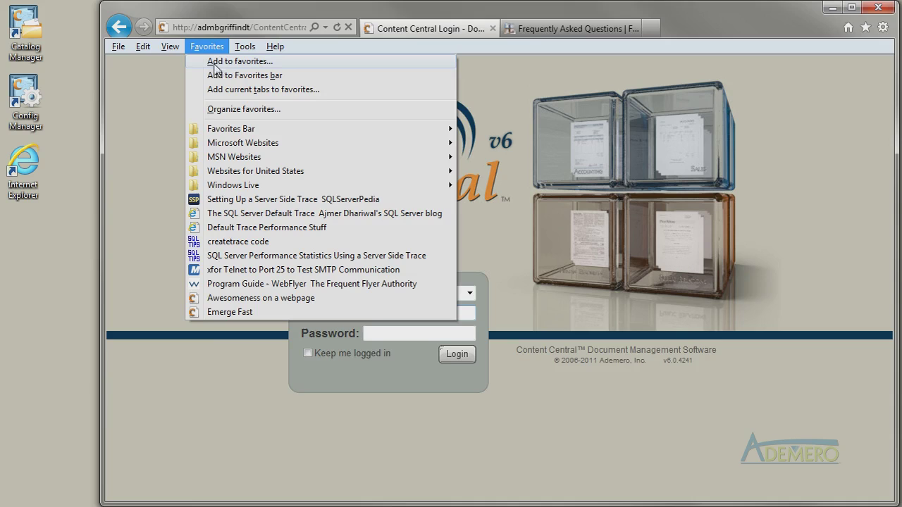
{"action": "left_click", "coordinate": [221, 62]}
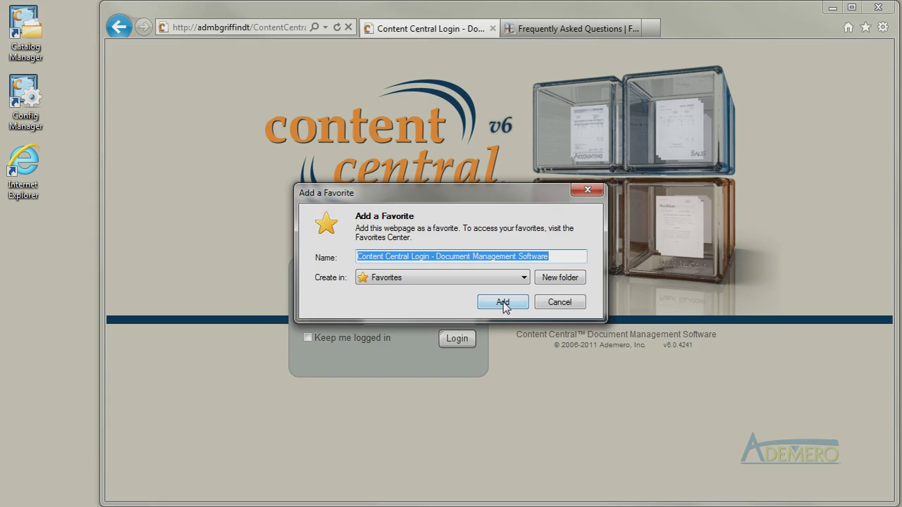
{"action": "left_click", "coordinate": [503, 303]}
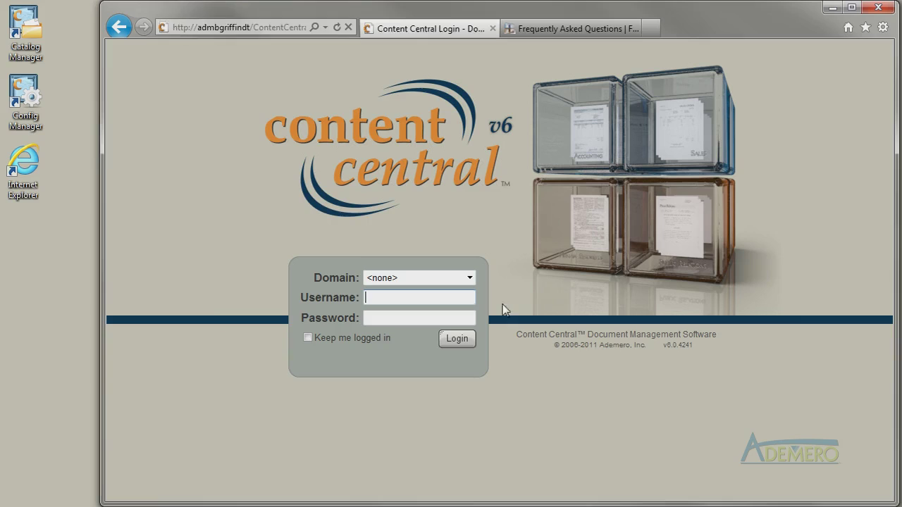
{"action": "left_click_drag", "start_coordinate": [163, 27], "coordinate": [37, 267]}
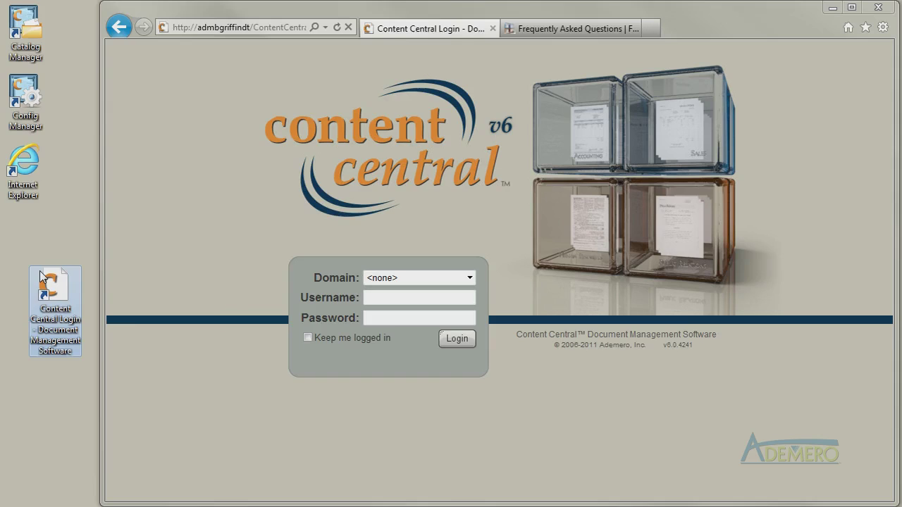
{"action": "double_click", "coordinate": [40, 272]}
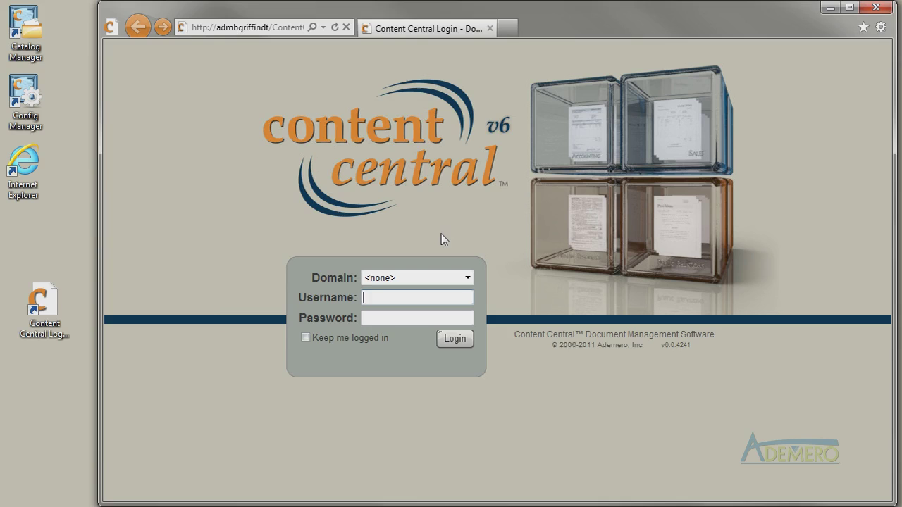
Turn on Keep me logged in, pick the ademero.com domain, and enter the username.
{"action": "left_click", "coordinate": [305, 338]}
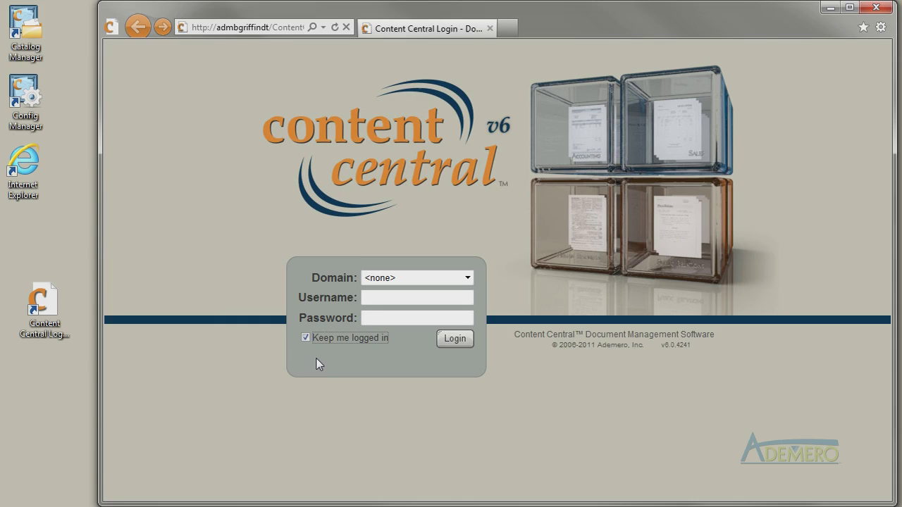
{"action": "left_click", "coordinate": [321, 362]}
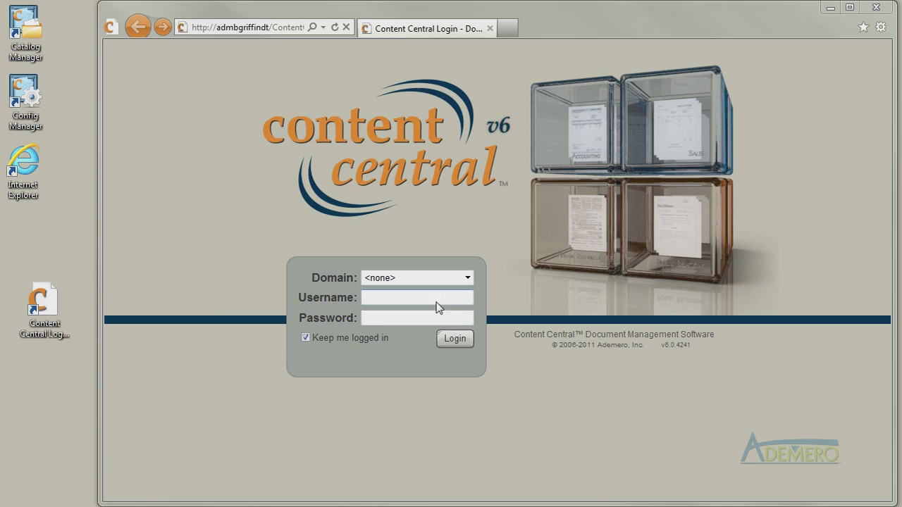
{"action": "left_click", "coordinate": [467, 278]}
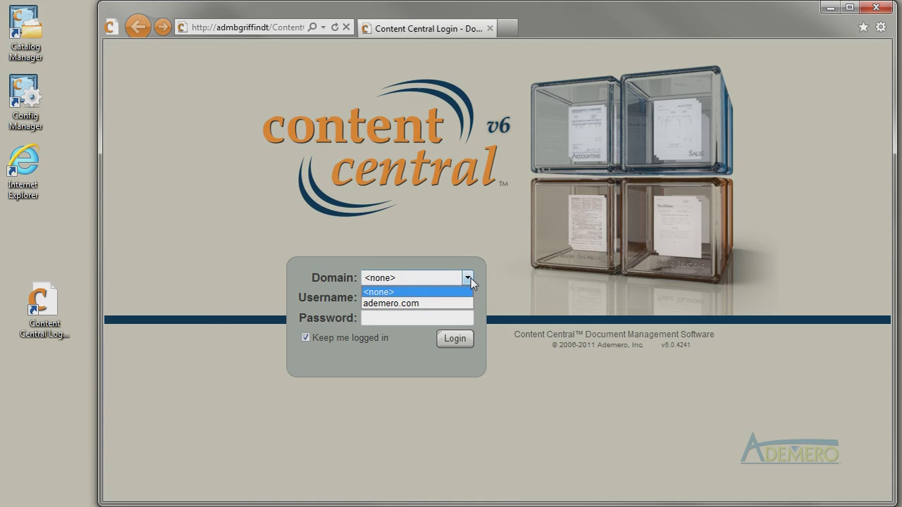
{"action": "left_click", "coordinate": [471, 278]}
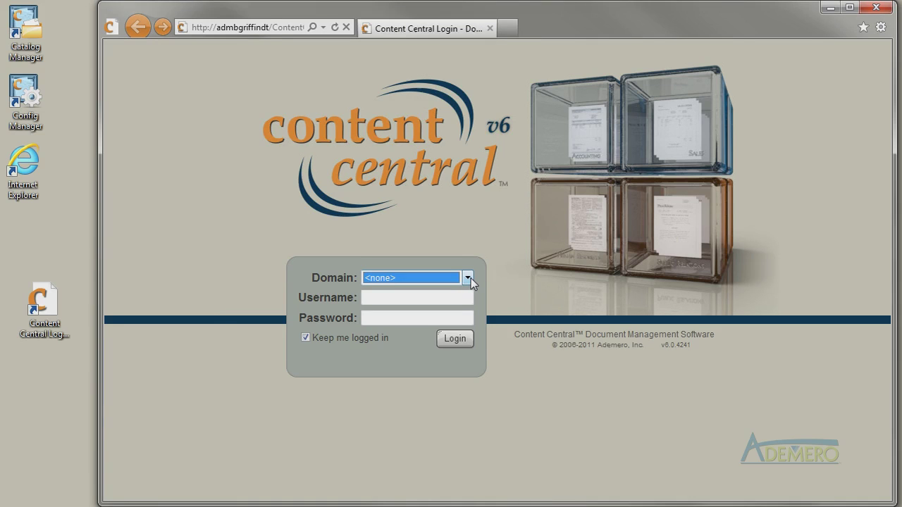
{"action": "left_click", "coordinate": [471, 279]}
{"action": "left_click", "coordinate": [423, 303]}
{"action": "left_click", "coordinate": [385, 300]}
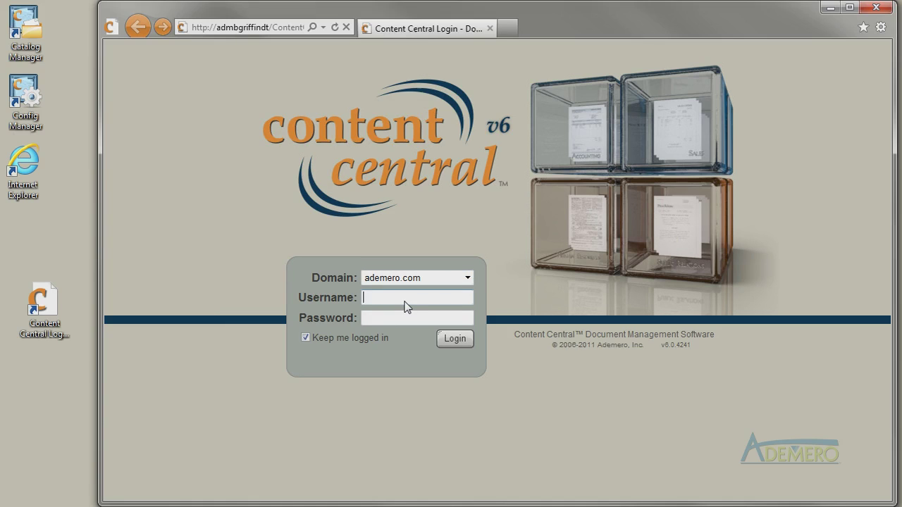
{"action": "type", "text": "bgriffin"}
{"action": "key", "text": "Tab"}
Enter the account password to sign in.
{"action": "type", "text": "************"}
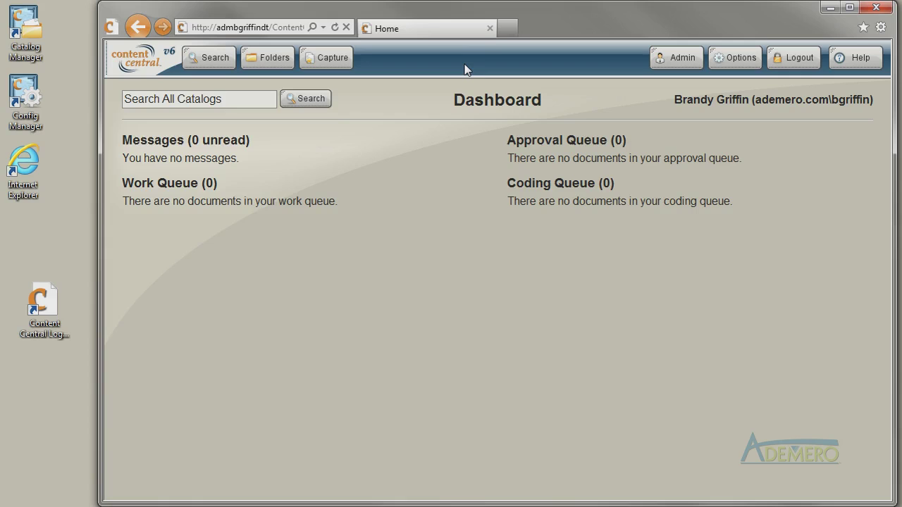
Visit Search, return to the Dashboard, and open the Dashboard User Help window beside it.
{"action": "left_click", "coordinate": [212, 58]}
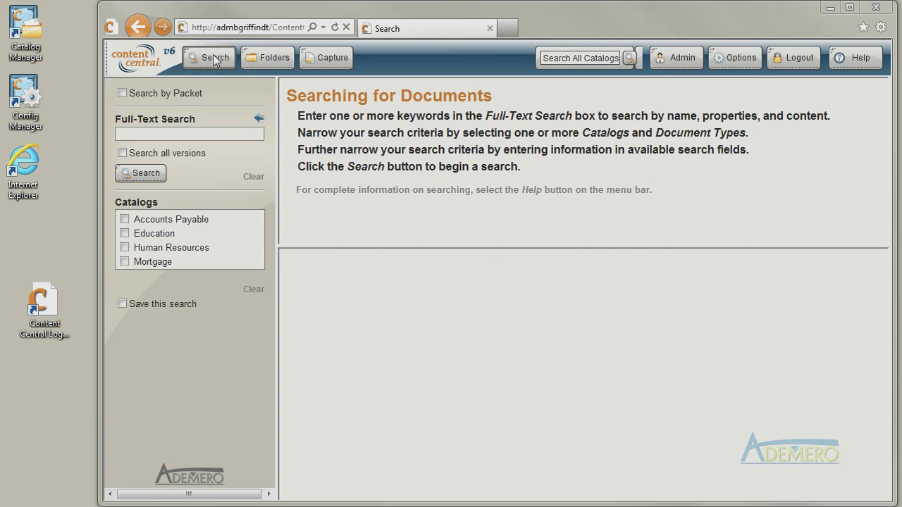
{"action": "left_click", "coordinate": [136, 60]}
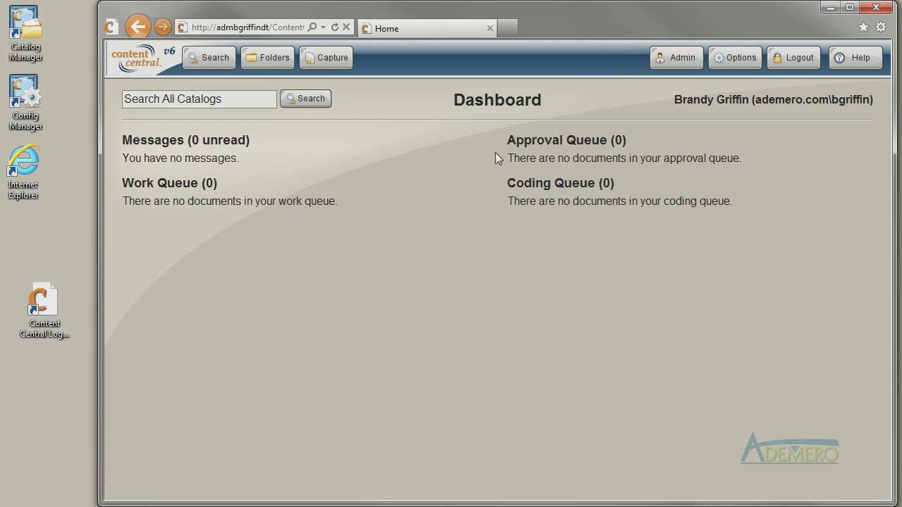
{"action": "left_click", "coordinate": [858, 62]}
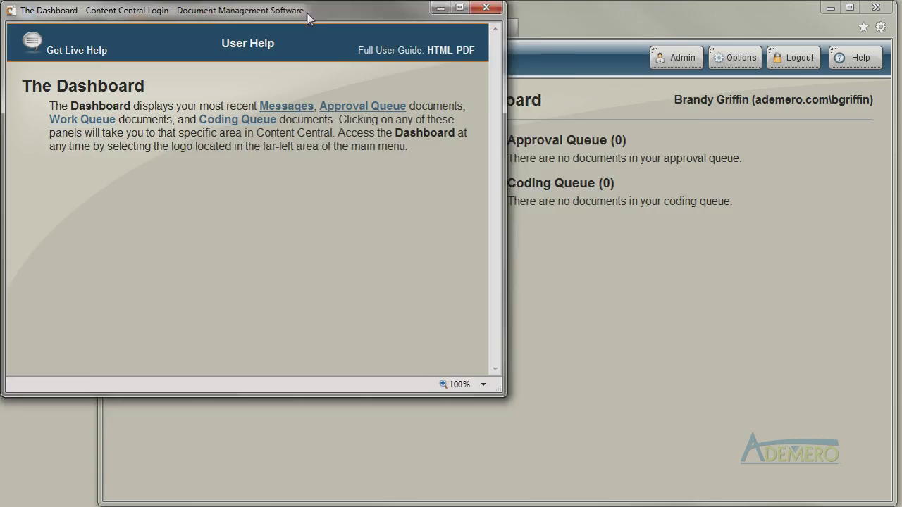
{"action": "left_click_drag", "start_coordinate": [307, 17], "coordinate": [525, 83]}
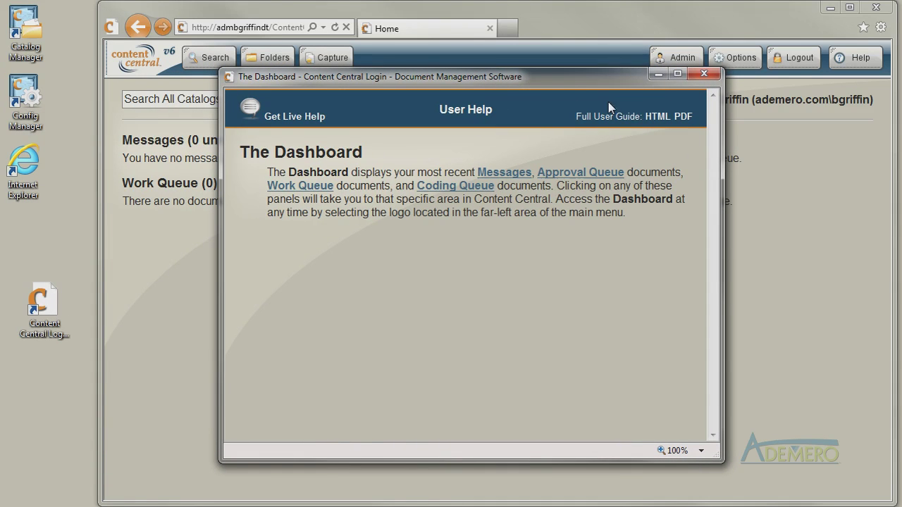
{"action": "left_click", "coordinate": [681, 117]}
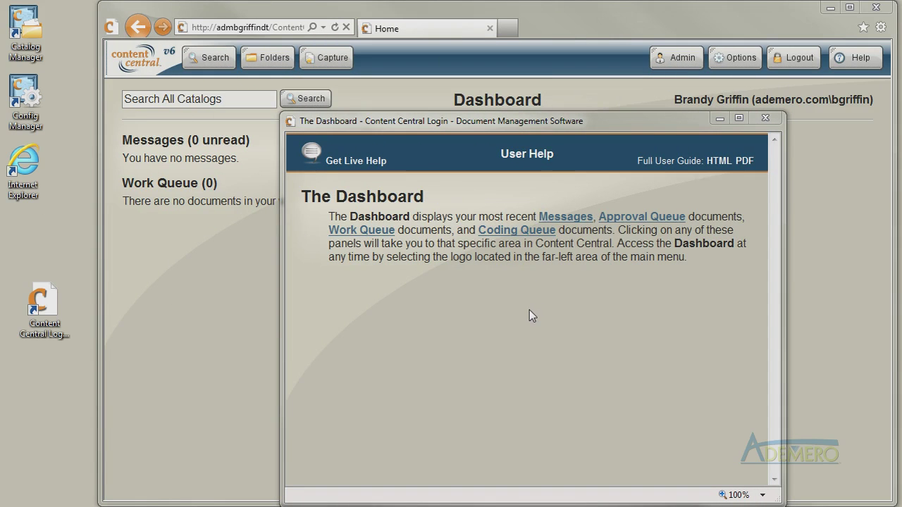
{"action": "left_click", "coordinate": [372, 169]}
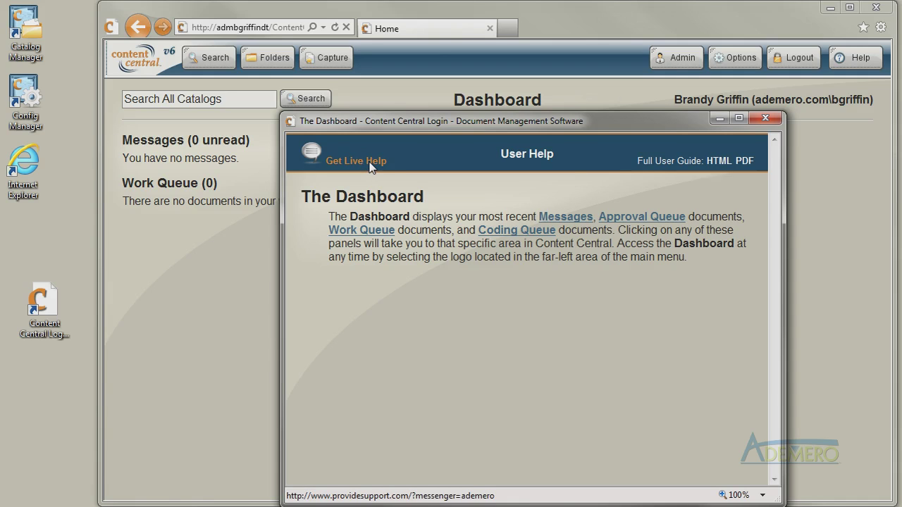
Open the live help form for Customer Service, entering the contact's name and 'My question is...'.
{"action": "left_click", "coordinate": [371, 166]}
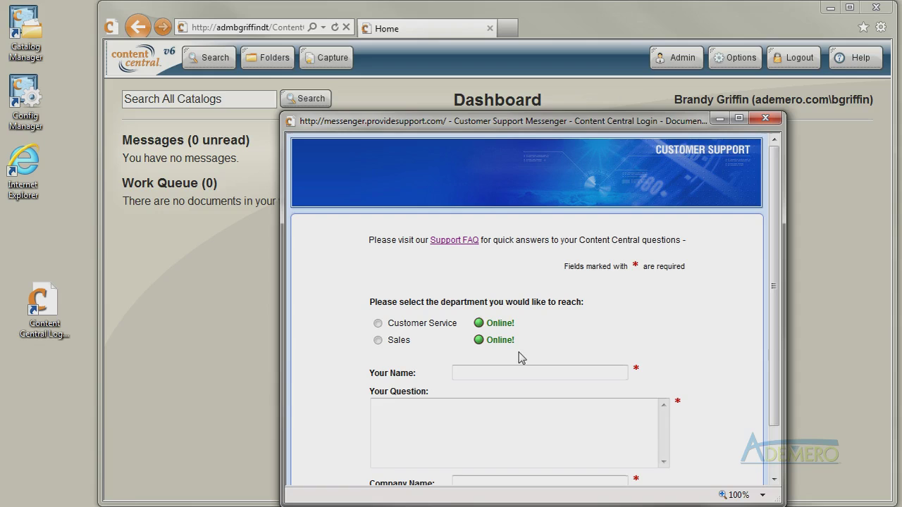
{"action": "left_click", "coordinate": [378, 324]}
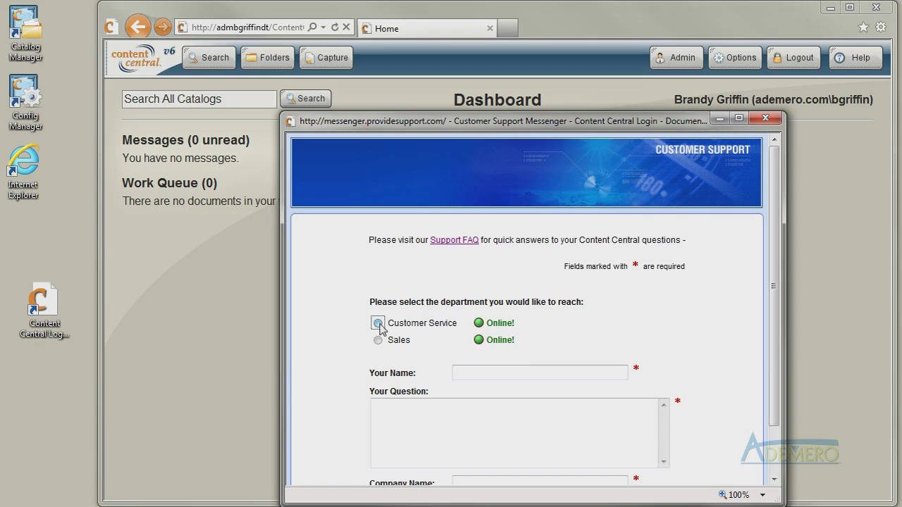
{"action": "left_click", "coordinate": [471, 374]}
{"action": "type", "text": "Brandy"}
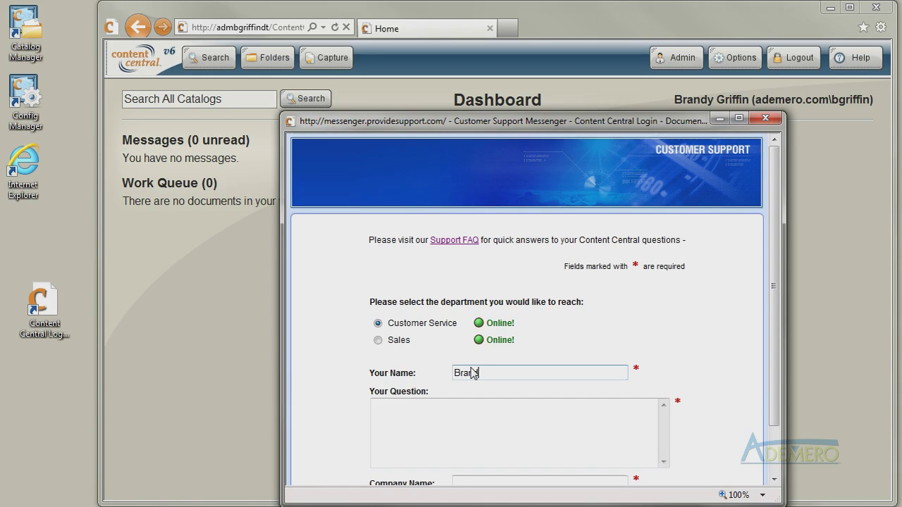
{"action": "key", "text": "Tab"}
{"action": "type", "text": "M"}
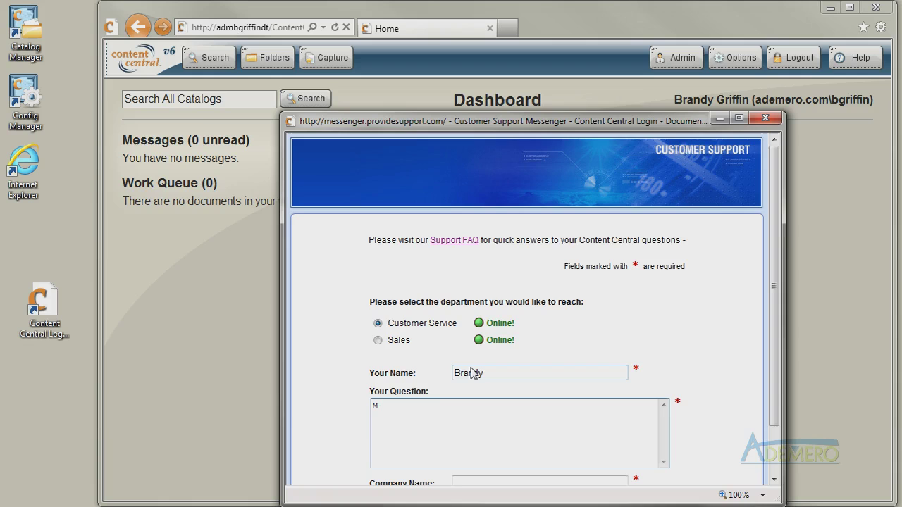
{"action": "type", "text": "y question is..."}
{"action": "left_click_drag", "start_coordinate": [452, 123], "coordinate": [443, 57]}
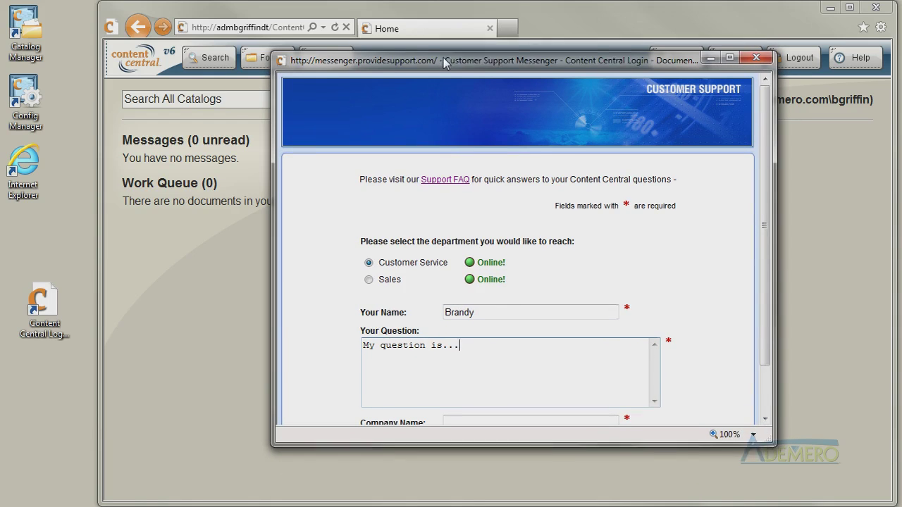
{"action": "left_click_drag", "start_coordinate": [772, 442], "coordinate": [786, 471]}
Enter company 'ABC Corp', start the chat, then close the support window.
{"action": "left_click", "coordinate": [498, 420]}
{"action": "type", "text": "ABC Corp"}
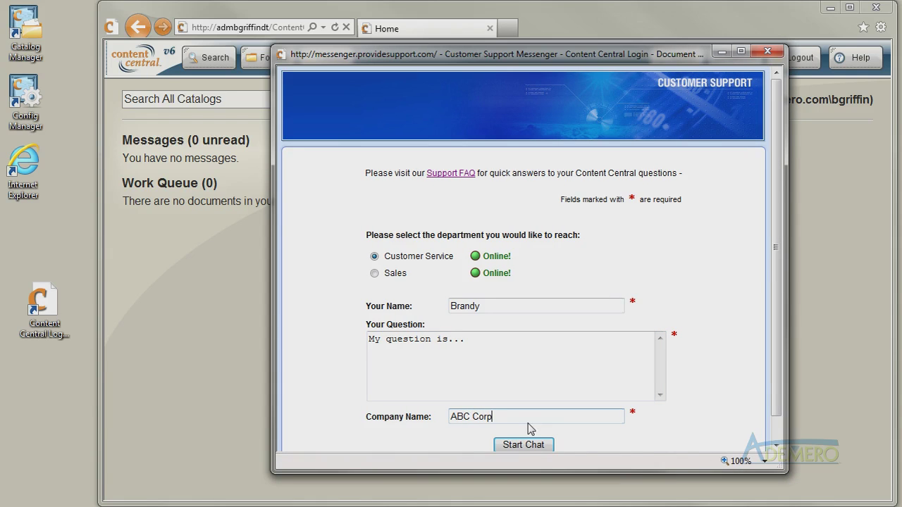
{"action": "left_click", "coordinate": [522, 447]}
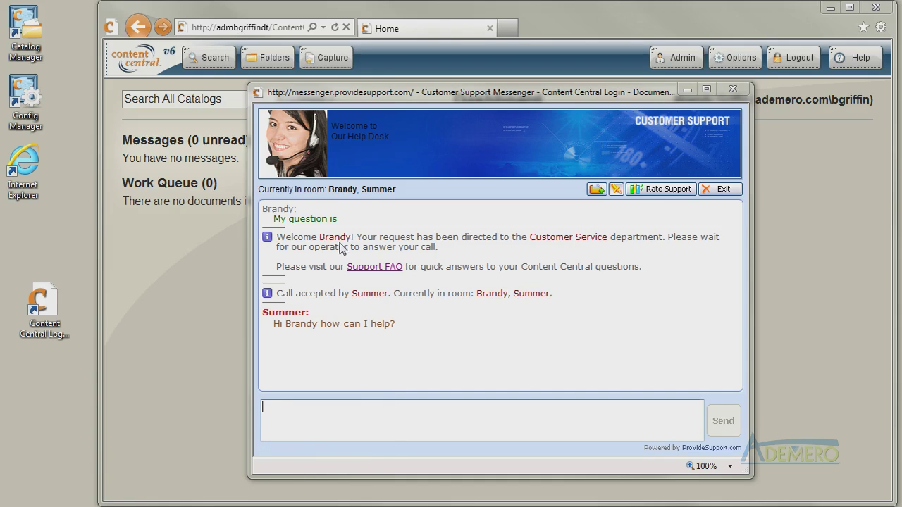
{"action": "left_click", "coordinate": [732, 91]}
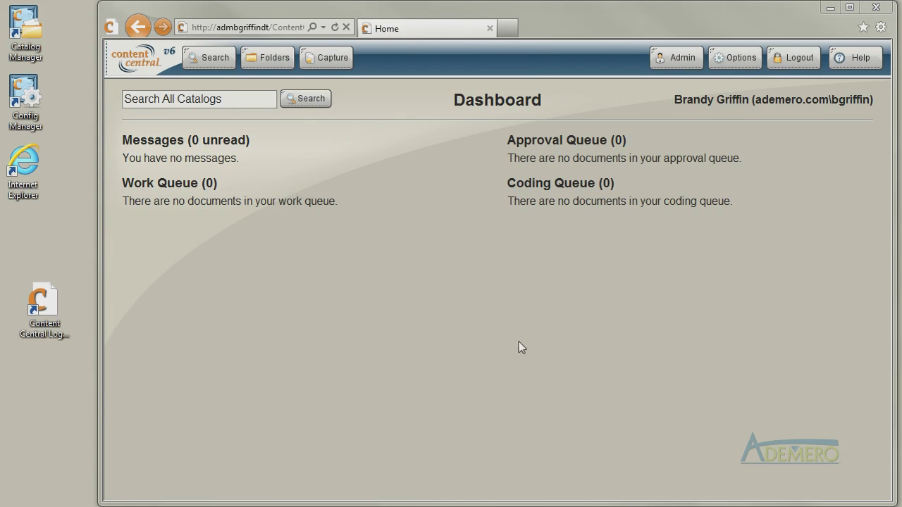
Sign out via Options and log back in with the demo account credentials.
{"action": "left_click", "coordinate": [735, 65]}
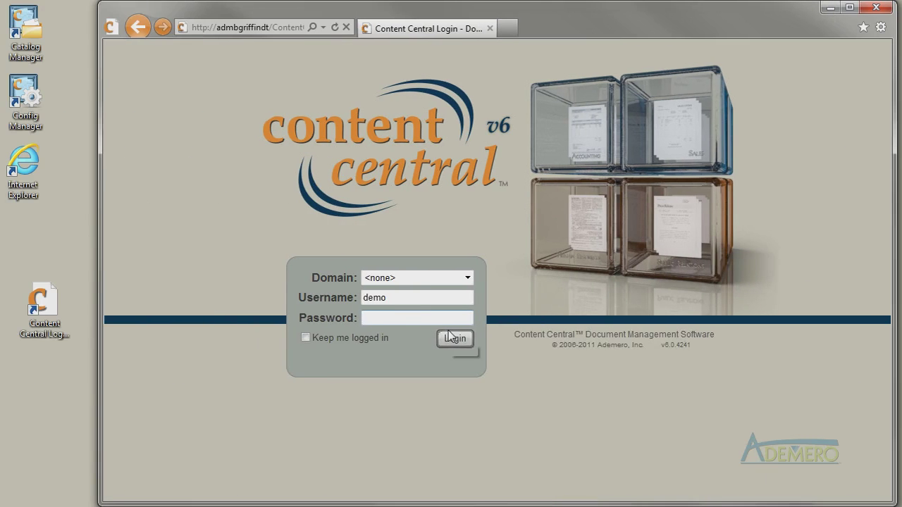
{"action": "type", "text": "demo"}
{"action": "left_click", "coordinate": [449, 336]}
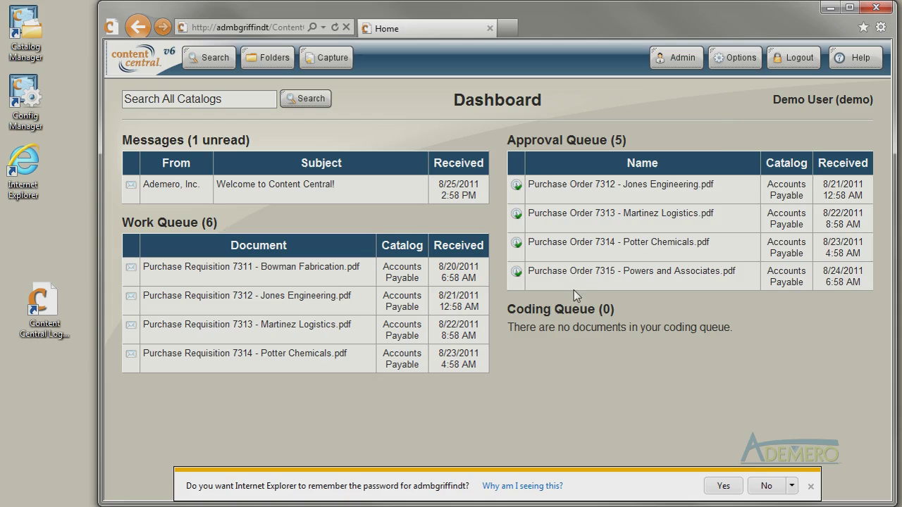
In Options > User Profile, enter a new password for the account.
{"action": "left_click", "coordinate": [736, 61]}
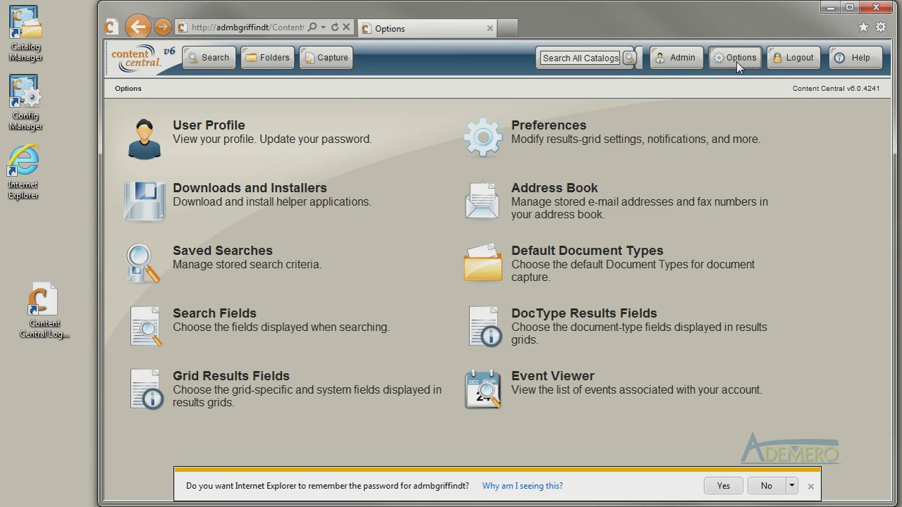
{"action": "left_click", "coordinate": [225, 133]}
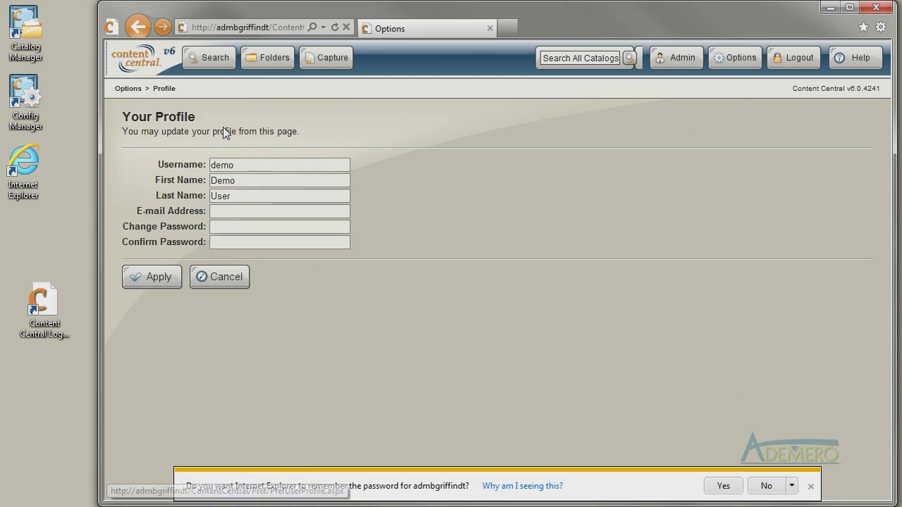
{"action": "left_click", "coordinate": [235, 230]}
{"action": "type", "text": "demo"}
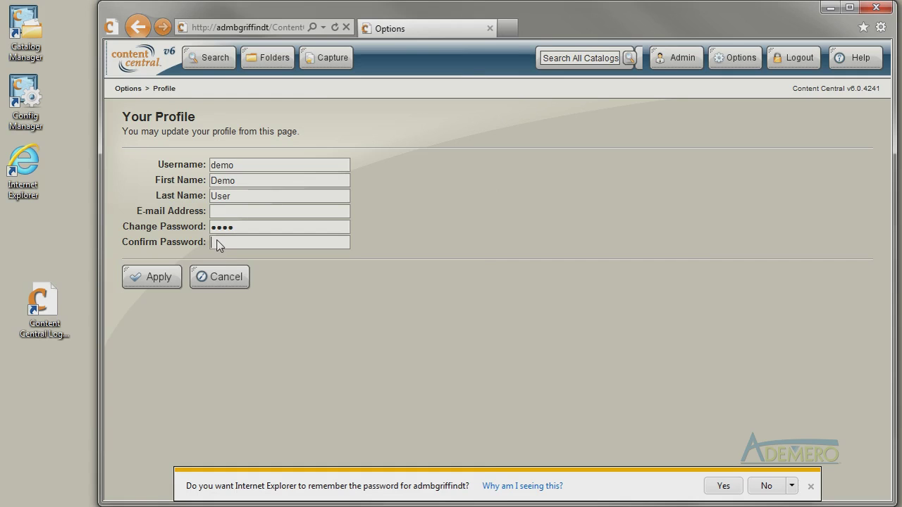
{"action": "left_click", "coordinate": [217, 243]}
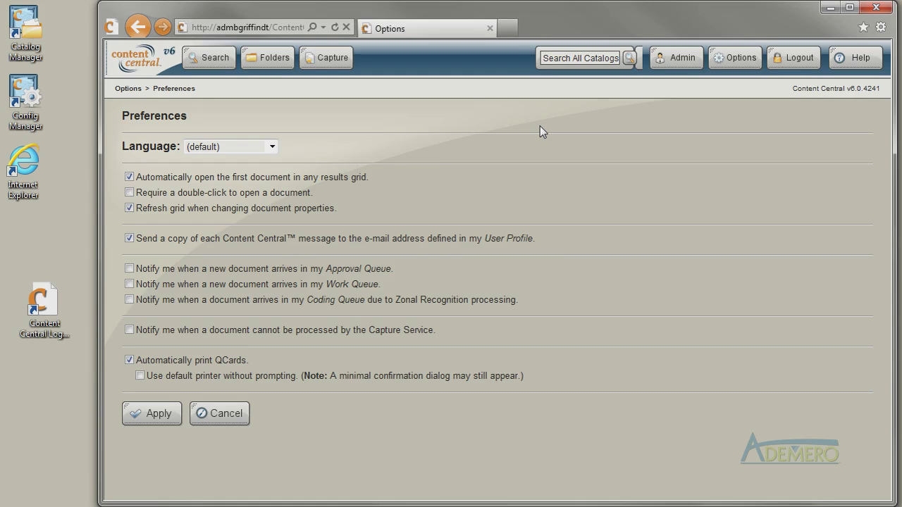
Disable auto-open and grid refresh, require double-click, enable Approval, Work Queue and Capture-failure notifications, apply.
{"action": "left_click", "coordinate": [129, 176]}
{"action": "left_click", "coordinate": [129, 192]}
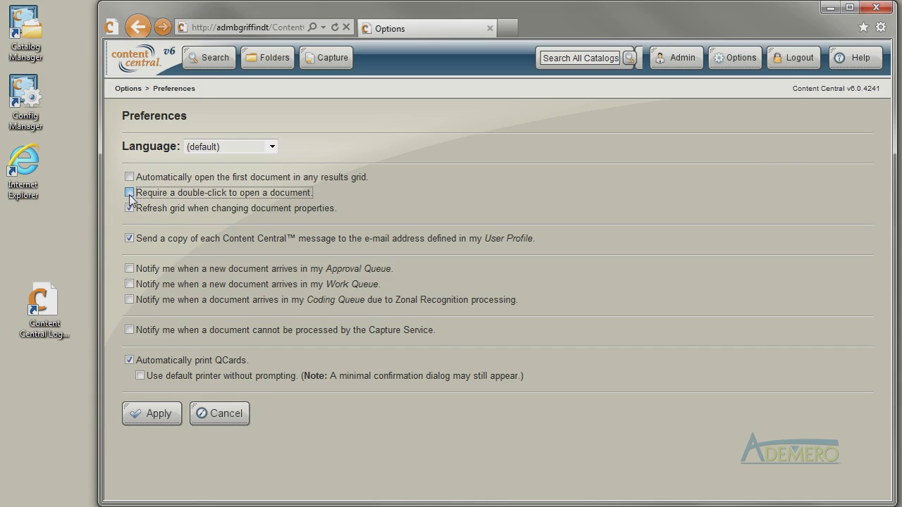
{"action": "left_click", "coordinate": [129, 208]}
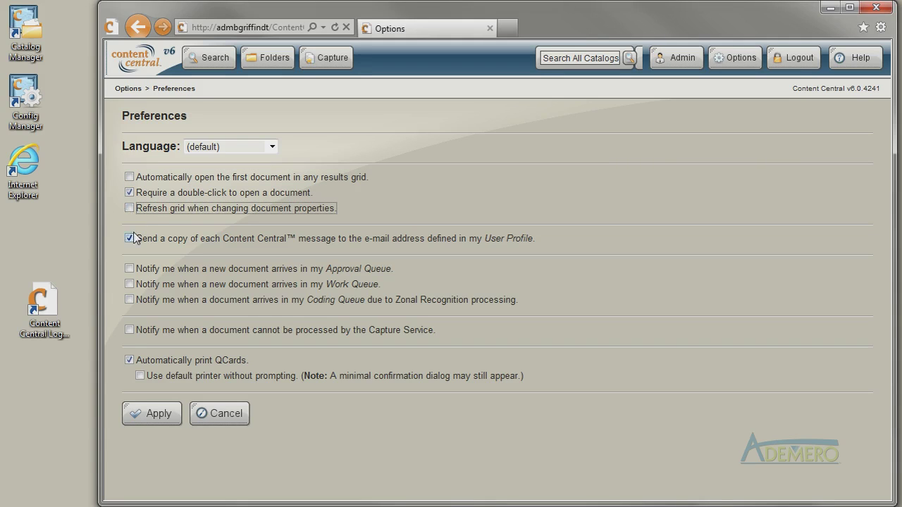
{"action": "left_click", "coordinate": [129, 269]}
{"action": "left_click", "coordinate": [129, 284]}
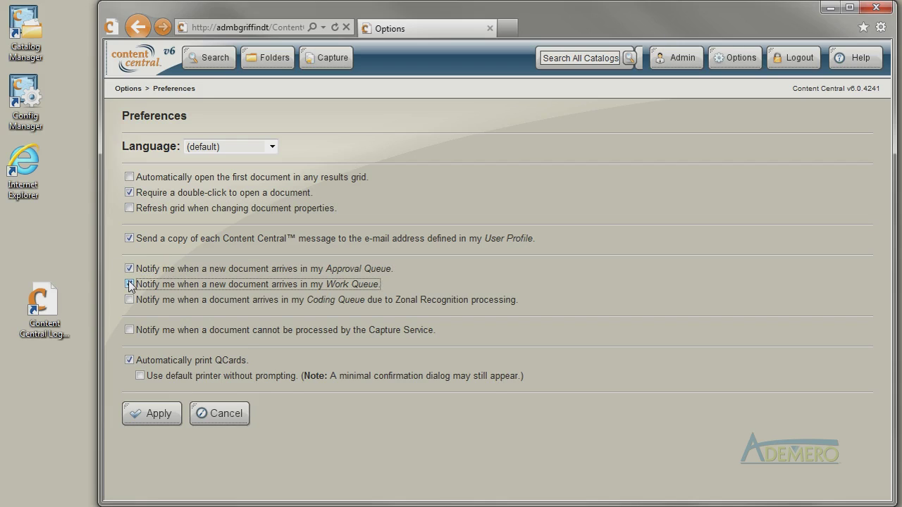
{"action": "left_click", "coordinate": [129, 330]}
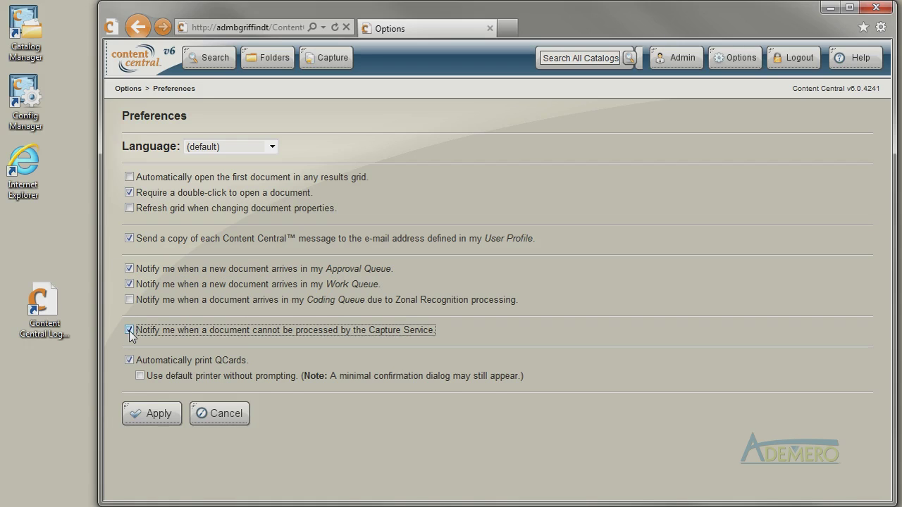
{"action": "left_click", "coordinate": [153, 413]}
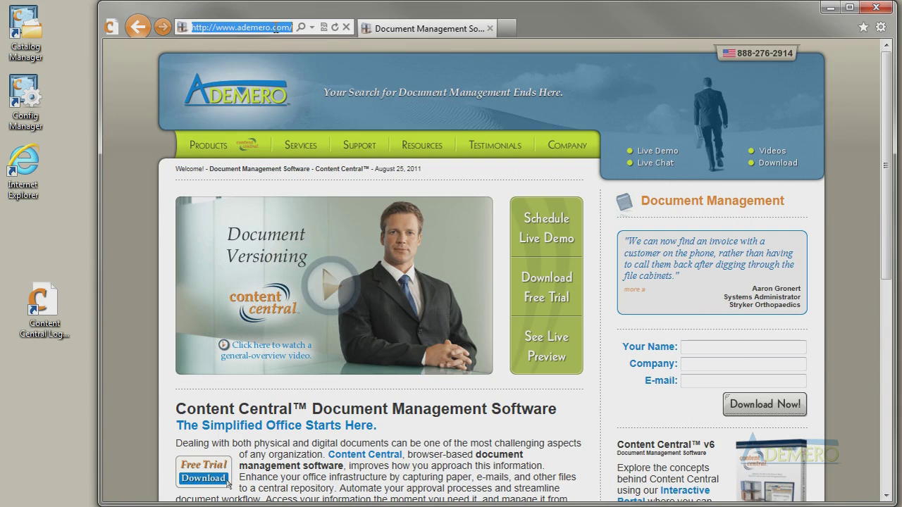
Run a Content Central search for 'bowman fabrication 7311' from IE's address bar, then return to Options.
{"action": "type", "text": "bowm"}
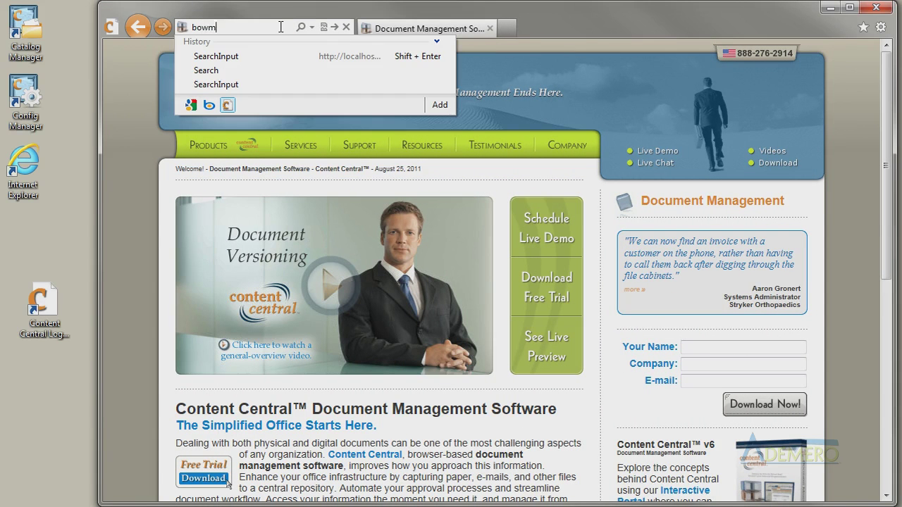
{"action": "type", "text": "an fabric"}
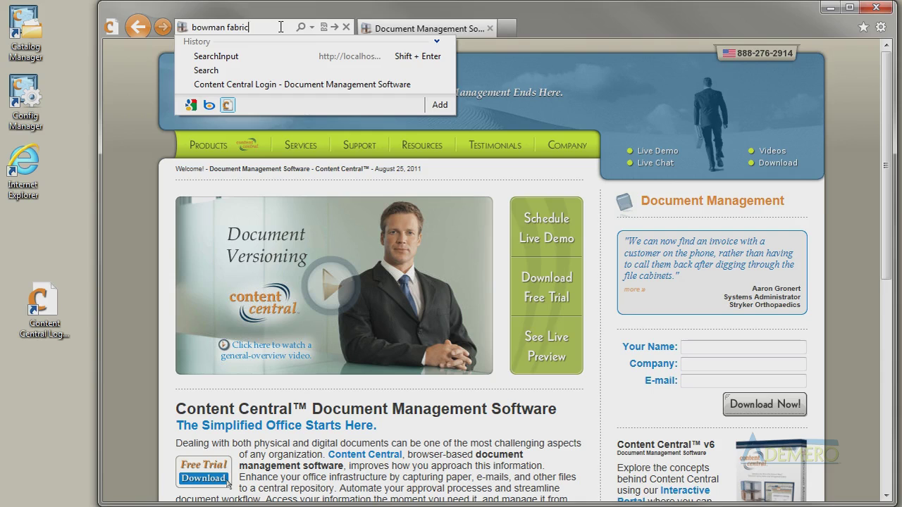
{"action": "type", "text": "ation 7311"}
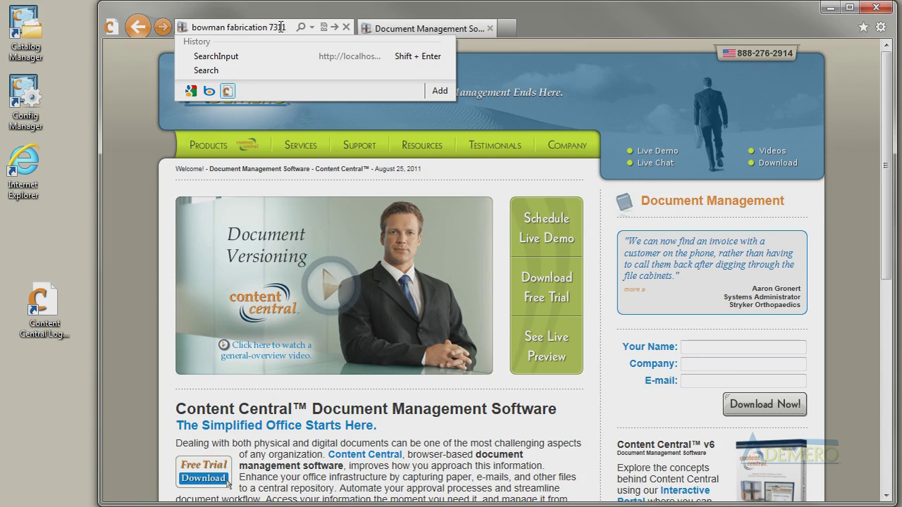
{"action": "left_click", "coordinate": [228, 90]}
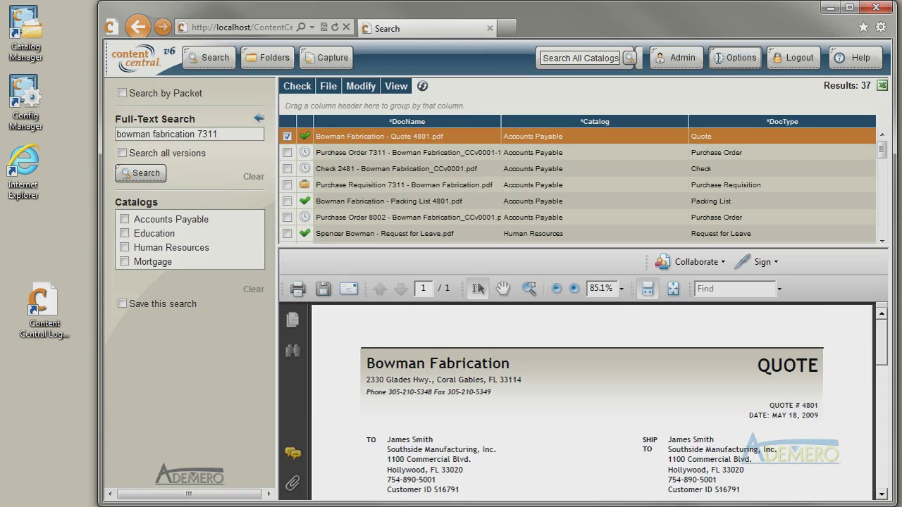
{"action": "left_click", "coordinate": [719, 57]}
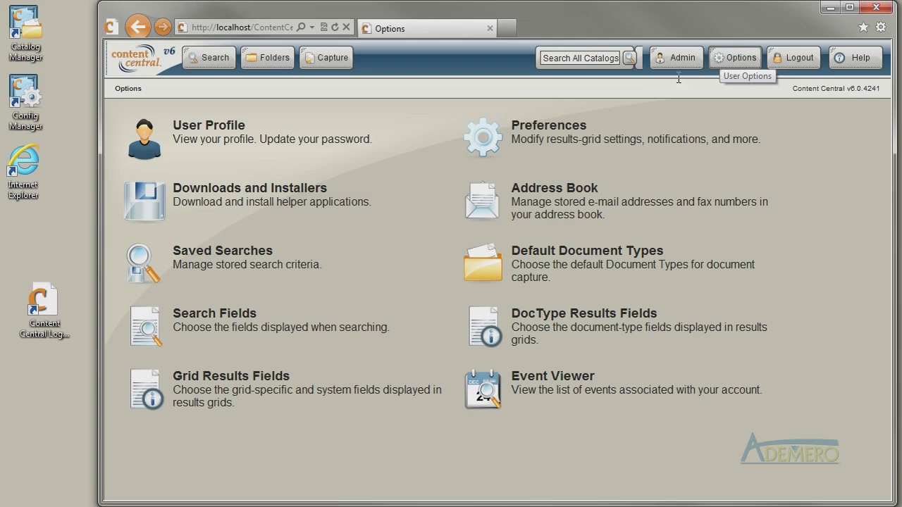
Open the Downloads and Installers link from the Options page.
{"action": "left_click", "coordinate": [302, 192]}
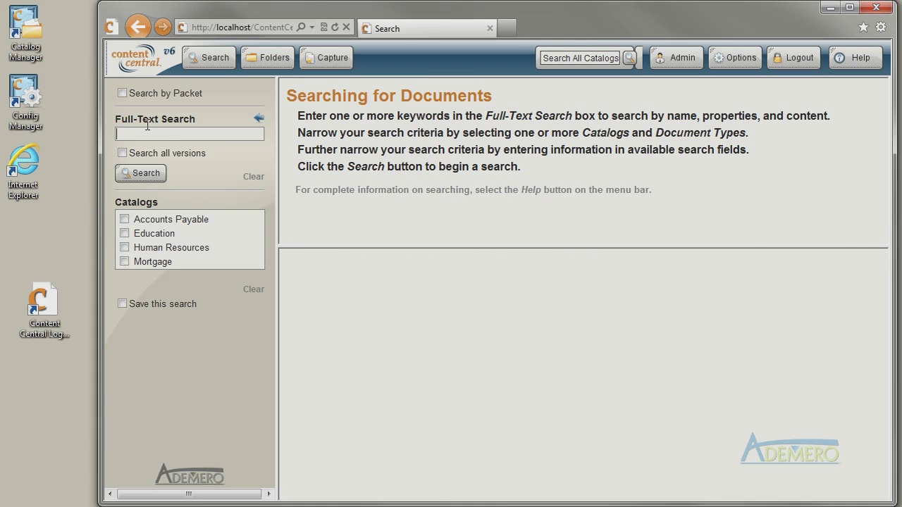
Run a full-text search for the contact's name, then reset to a blank document search page.
{"action": "type", "text": "James Smith"}
{"action": "key", "text": "Return"}
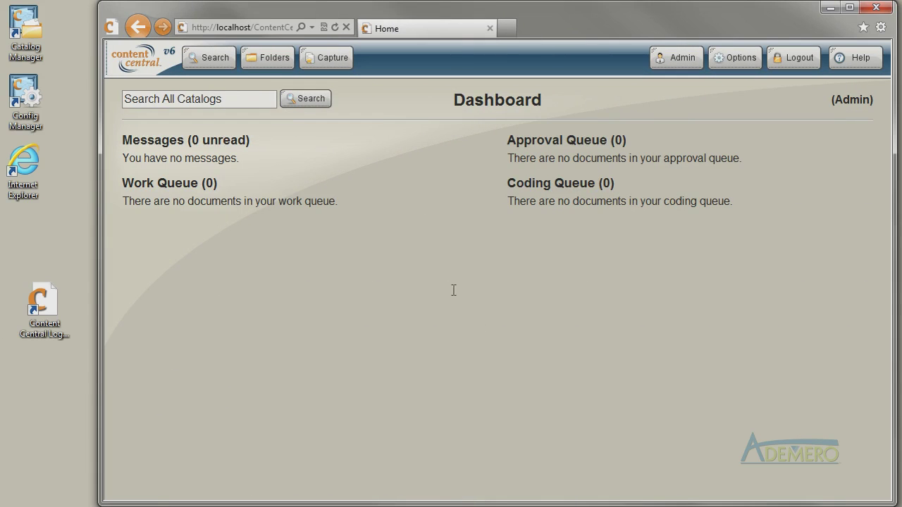
{"action": "left_click", "coordinate": [223, 68]}
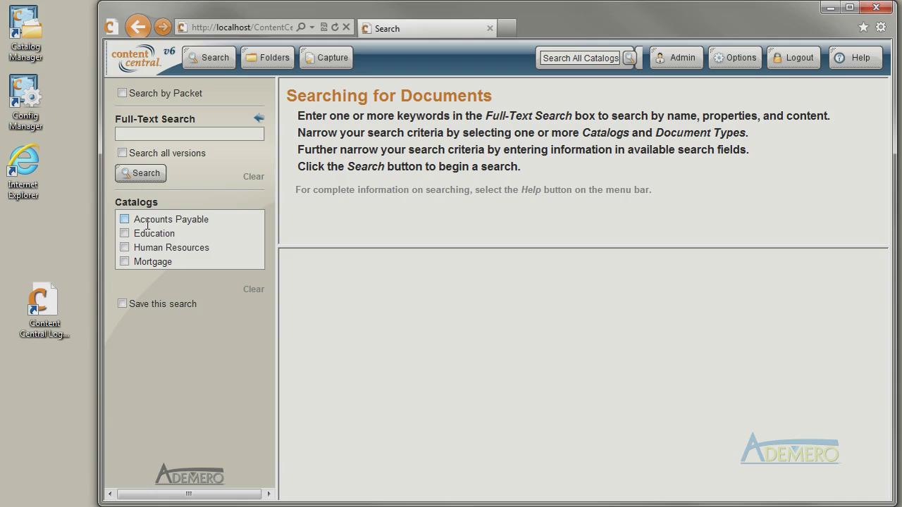
Search the Accounts Payable catalog's Purchase Order documents for PO 7311.
{"action": "left_click", "coordinate": [125, 219]}
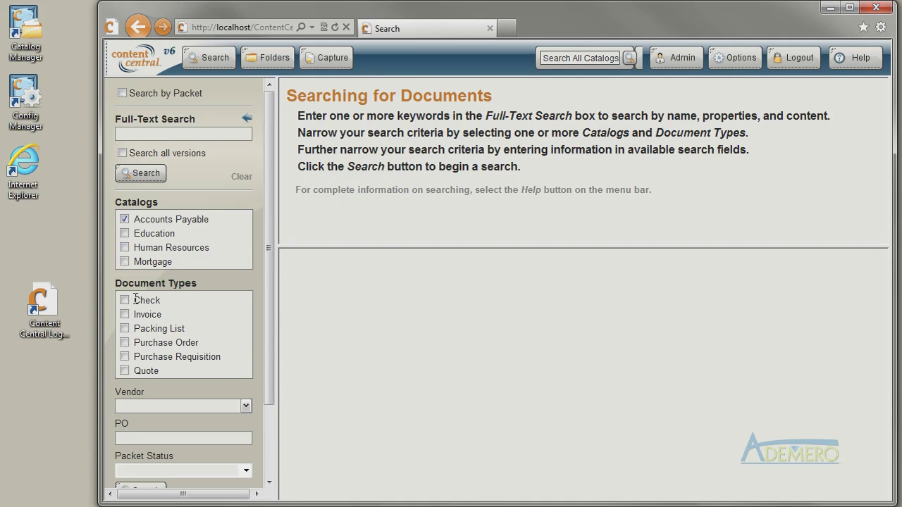
{"action": "left_click", "coordinate": [125, 343]}
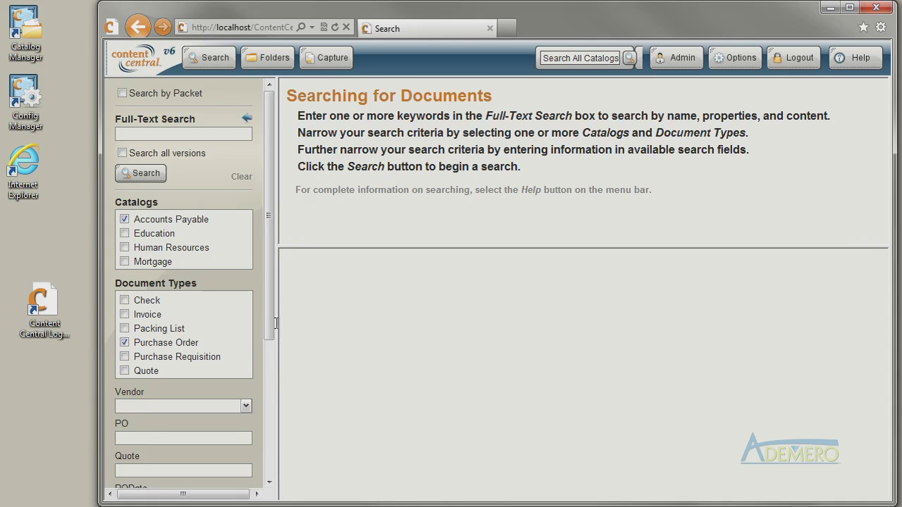
{"action": "scroll", "coordinate": [171, 325], "scroll_direction": "down", "scroll_amount": 3}
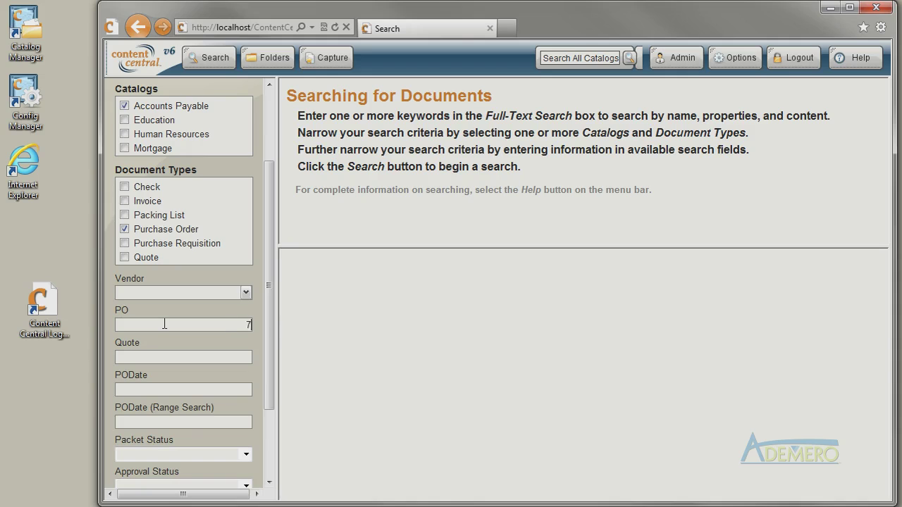
{"action": "type", "text": "311"}
{"action": "left_click_drag", "start_coordinate": [275, 332], "coordinate": [267, 403]}
{"action": "left_click", "coordinate": [148, 399]}
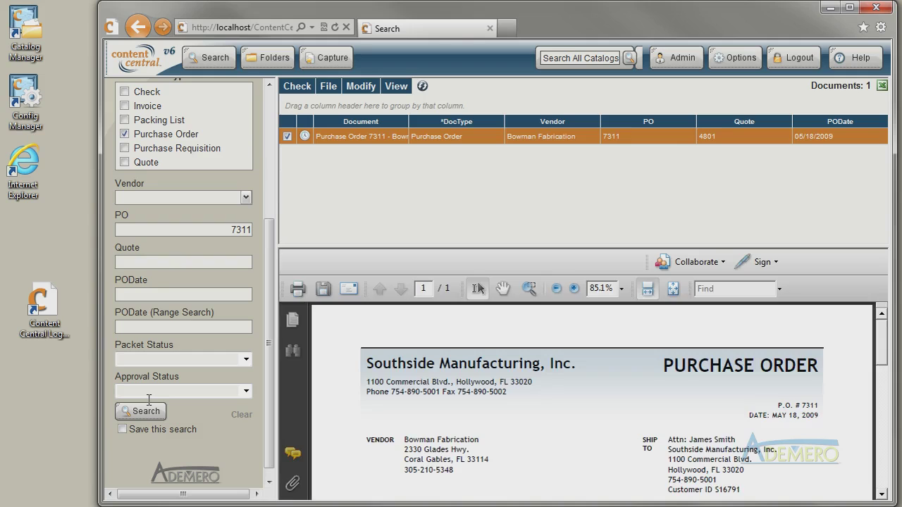
Clear the PO number and search again with vendor wildcard 'Bow*'.
{"action": "double_click", "coordinate": [243, 231]}
{"action": "key", "text": "Delete"}
{"action": "left_click", "coordinate": [187, 198]}
{"action": "type", "text": "Bow*"}
{"action": "left_click", "coordinate": [148, 407]}
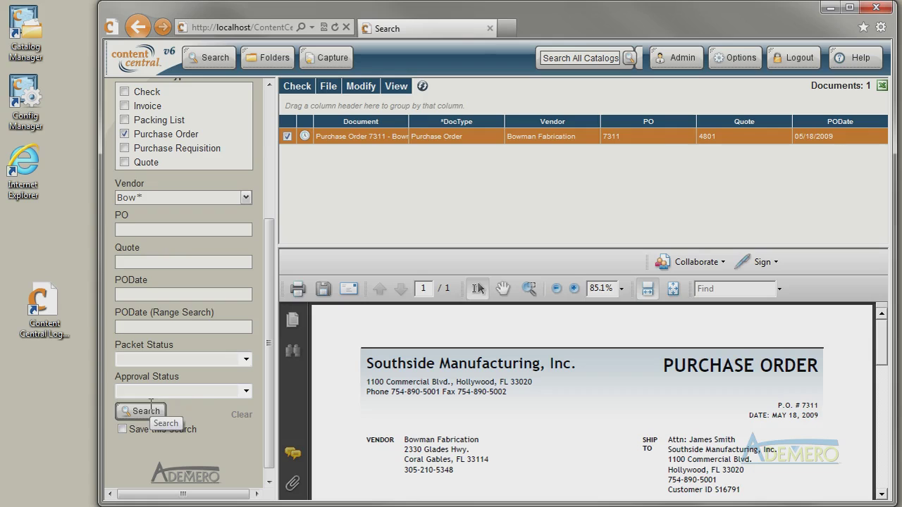
Clear the criteria and search purchase orders with PODate 05/01/2009 to 05/31/2009.
{"action": "left_click", "coordinate": [240, 413]}
{"action": "left_click", "coordinate": [177, 294]}
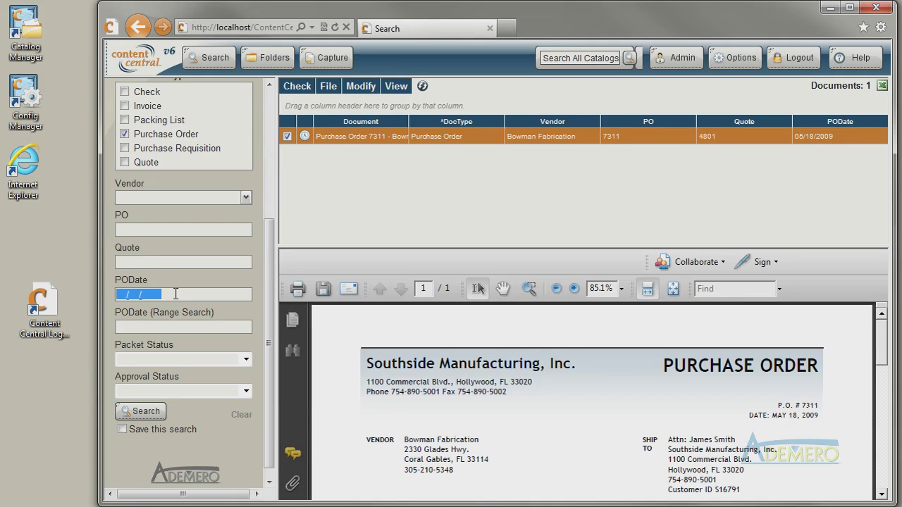
{"action": "type", "text": "05012009"}
{"action": "key", "text": "Tab"}
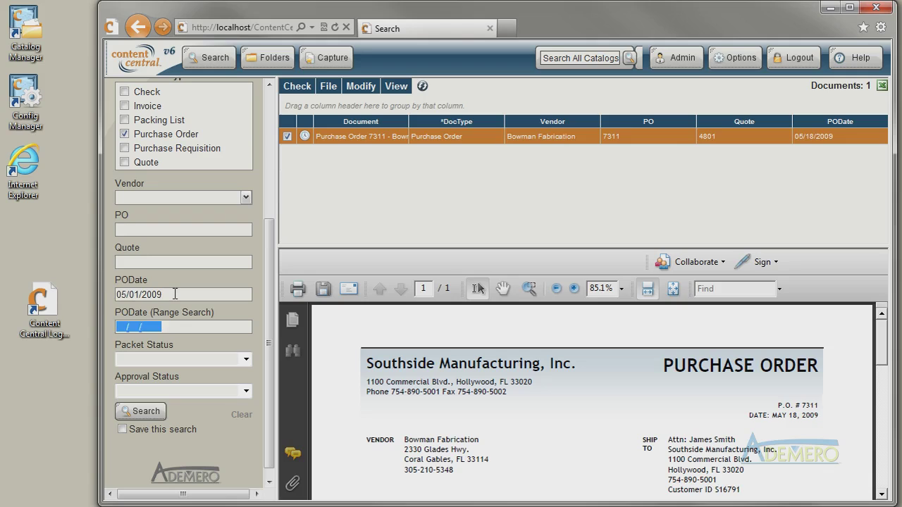
{"action": "type", "text": "053"}
{"action": "type", "text": "1"}
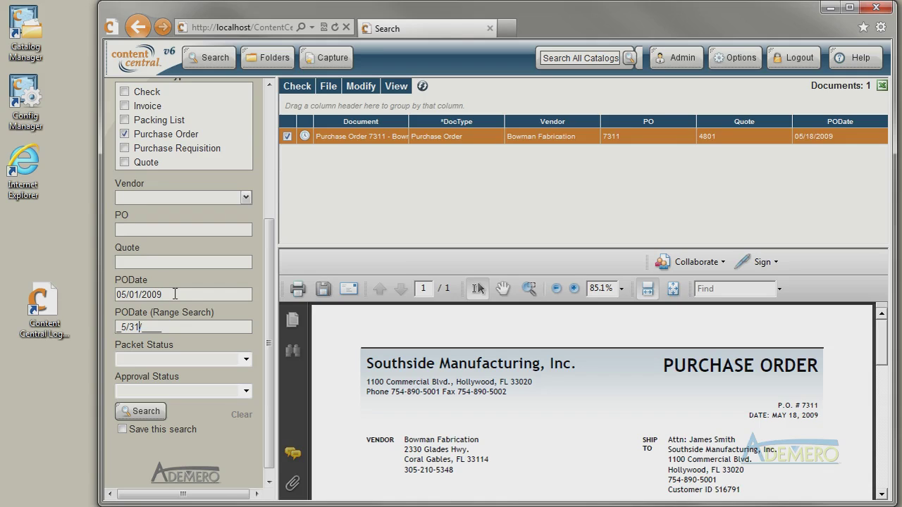
{"action": "type", "text": "2009"}
{"action": "left_click", "coordinate": [211, 391]}
{"action": "key", "text": "Return"}
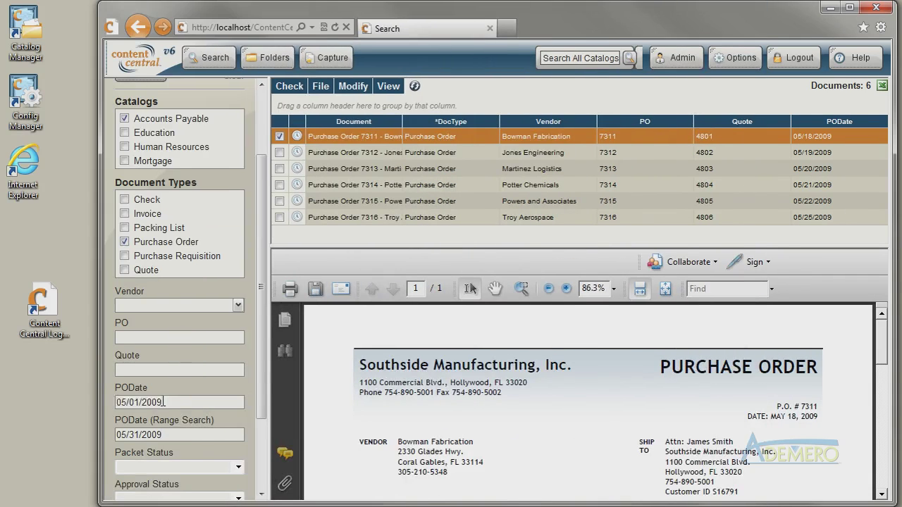
Narrow the start date to 5/18/2009, add full-text 'Commercial Blvd', and search again.
{"action": "left_click_drag", "start_coordinate": [116, 402], "coordinate": [162, 403]}
{"action": "type", "text": "5/18/2009"}
{"action": "key", "text": "Tab"}
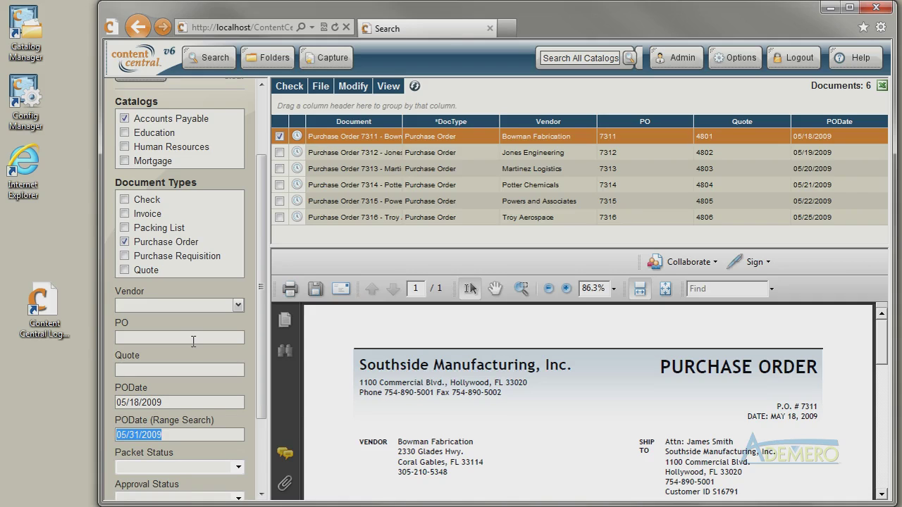
{"action": "left_click_drag", "start_coordinate": [263, 250], "coordinate": [260, 184]}
{"action": "left_click", "coordinate": [190, 134]}
{"action": "type", "text": "Co"}
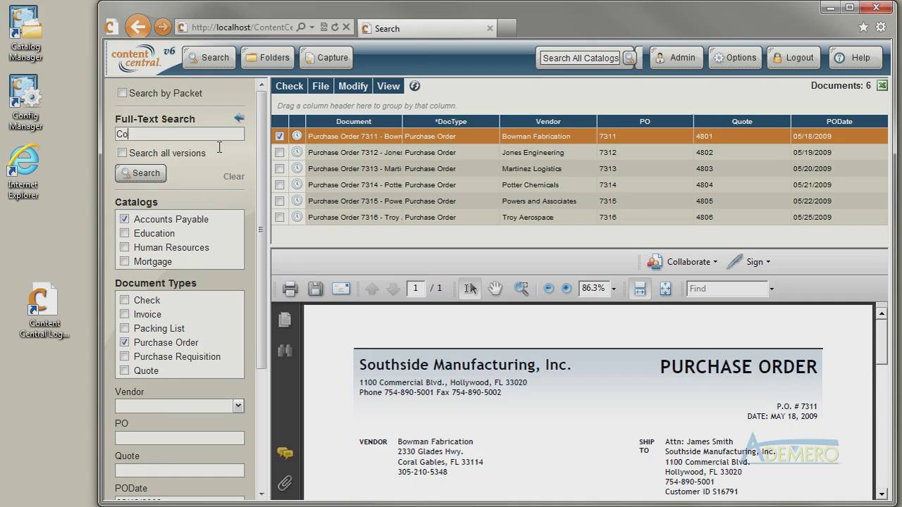
{"action": "type", "text": "mmercial Blvd"}
{"action": "left_click", "coordinate": [162, 173]}
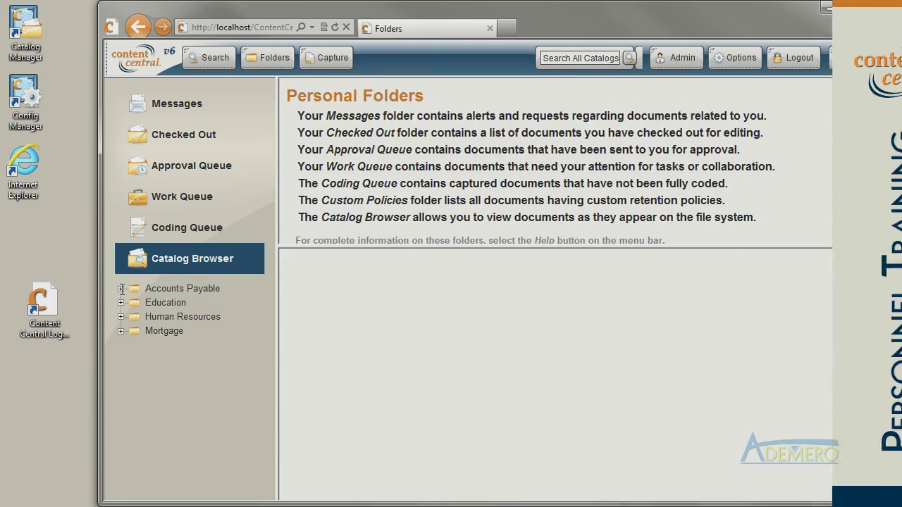
Expand Accounts Payable > Bowman Fabrication, open folder PO 7311, and widen the document list.
{"action": "left_click", "coordinate": [121, 288]}
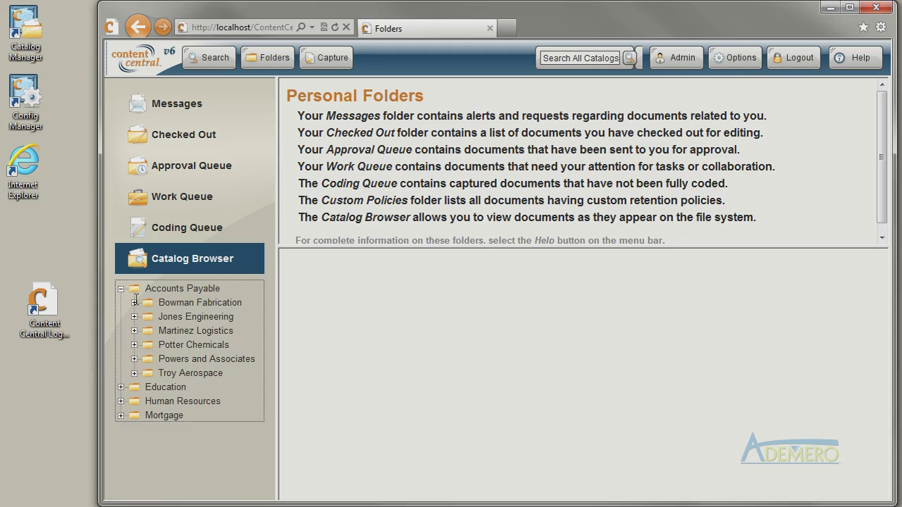
{"action": "left_click", "coordinate": [135, 302]}
{"action": "left_click", "coordinate": [196, 318]}
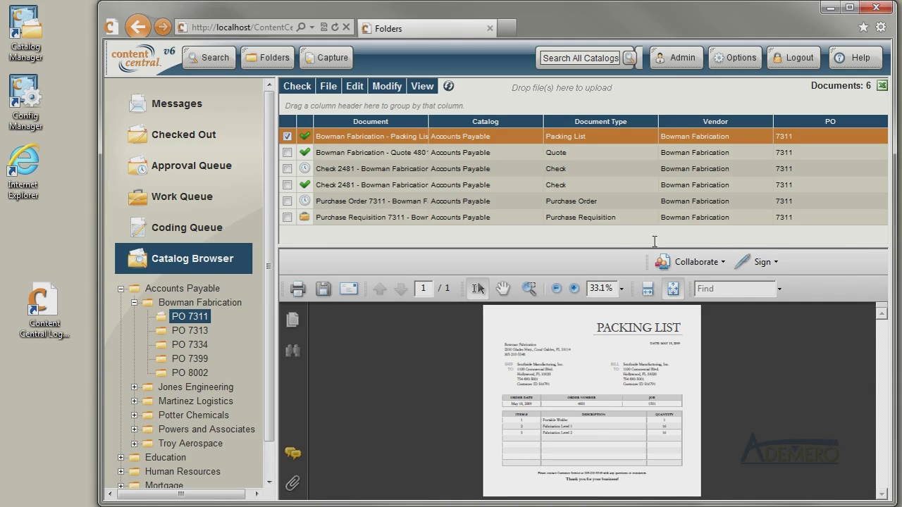
{"action": "mouse_move", "coordinate": [599, 246]}
{"action": "left_mouse_down"}
{"action": "mouse_move", "coordinate": [604, 197]}
{"action": "mouse_move", "coordinate": [604, 280]}
{"action": "mouse_move", "coordinate": [606, 239]}
{"action": "left_mouse_up"}
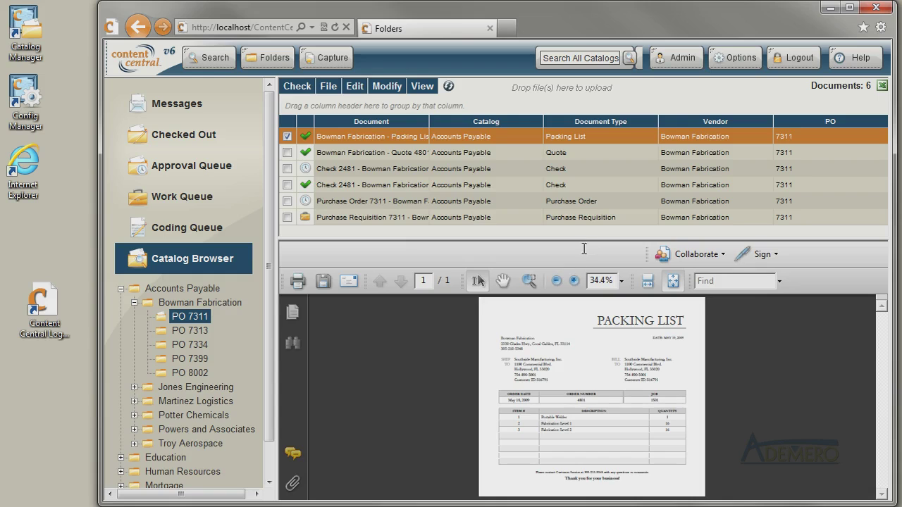
Zoom in on the packing list, then zoom back out to fit the page.
{"action": "left_click", "coordinate": [574, 280]}
{"action": "left_click", "coordinate": [574, 280]}
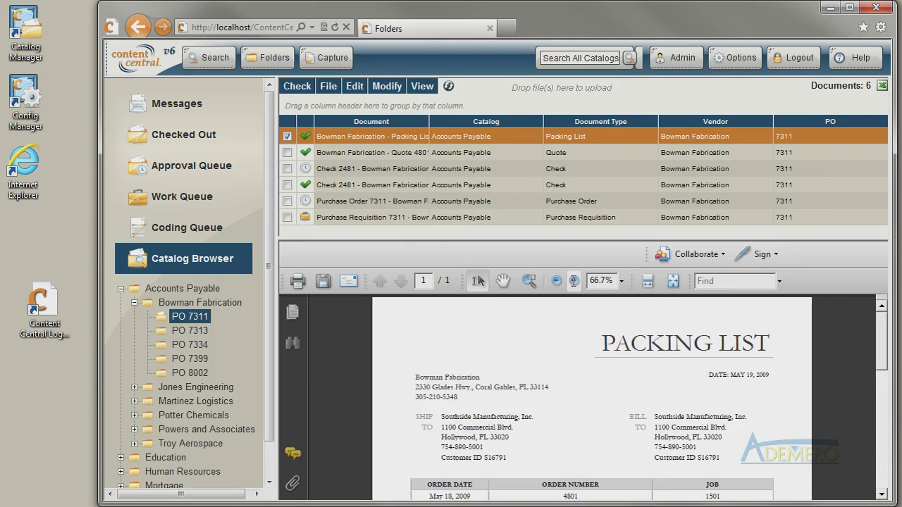
{"action": "left_click", "coordinate": [575, 281]}
{"action": "left_click", "coordinate": [556, 281]}
{"action": "left_click", "coordinate": [557, 281]}
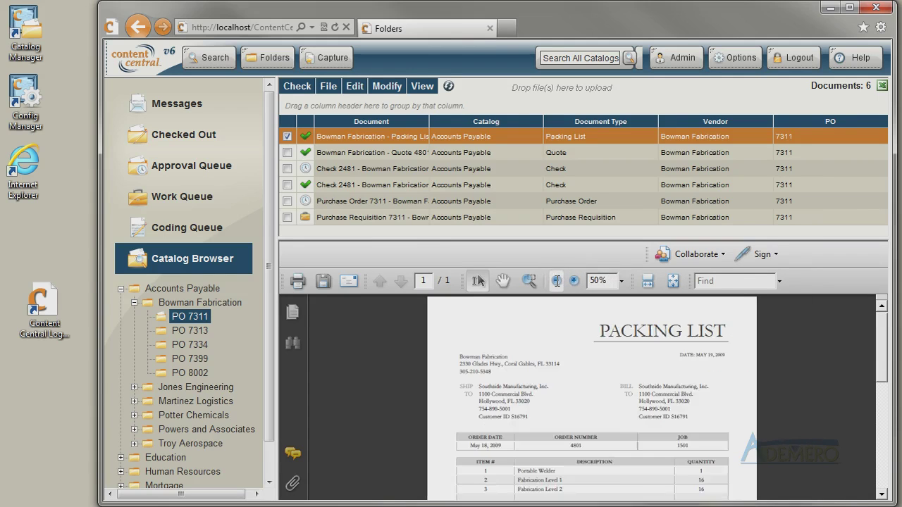
{"action": "left_click", "coordinate": [557, 280]}
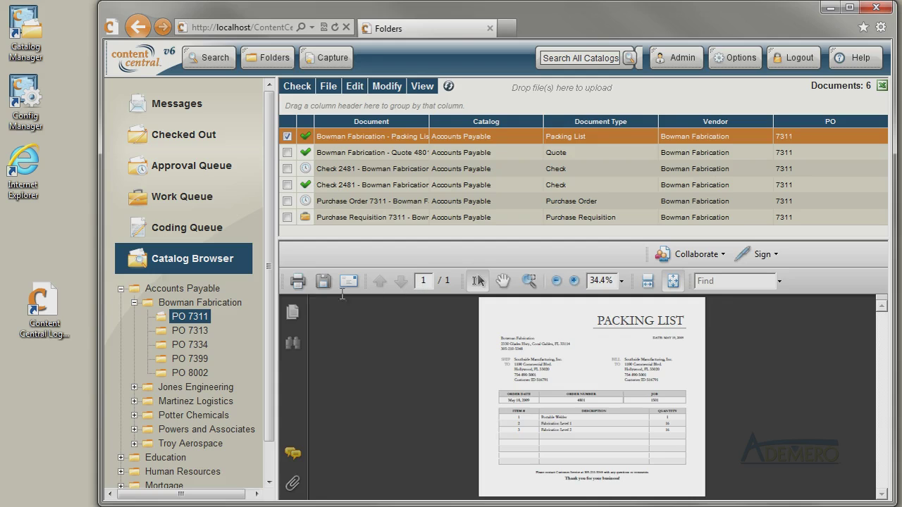
Print the packing list with current settings and save a copy to the desktop.
{"action": "left_click", "coordinate": [297, 282]}
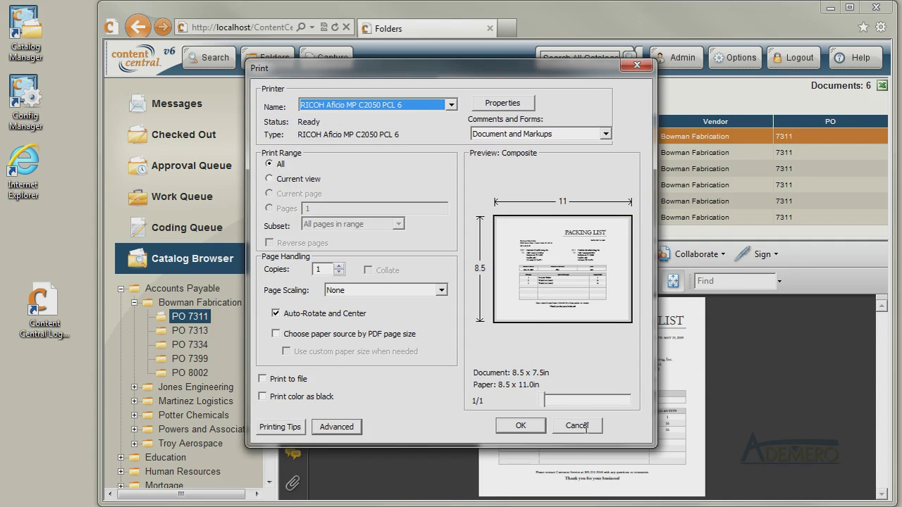
{"action": "left_click", "coordinate": [537, 426]}
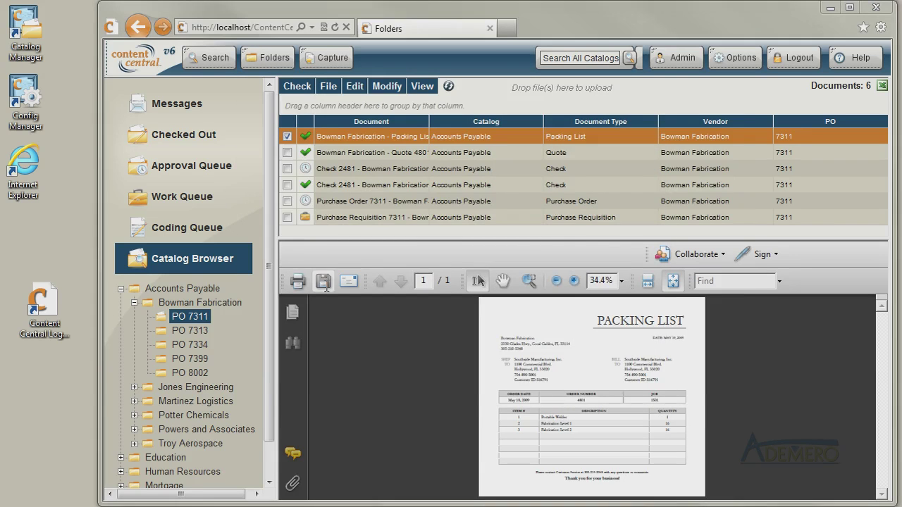
{"action": "left_click", "coordinate": [324, 281]}
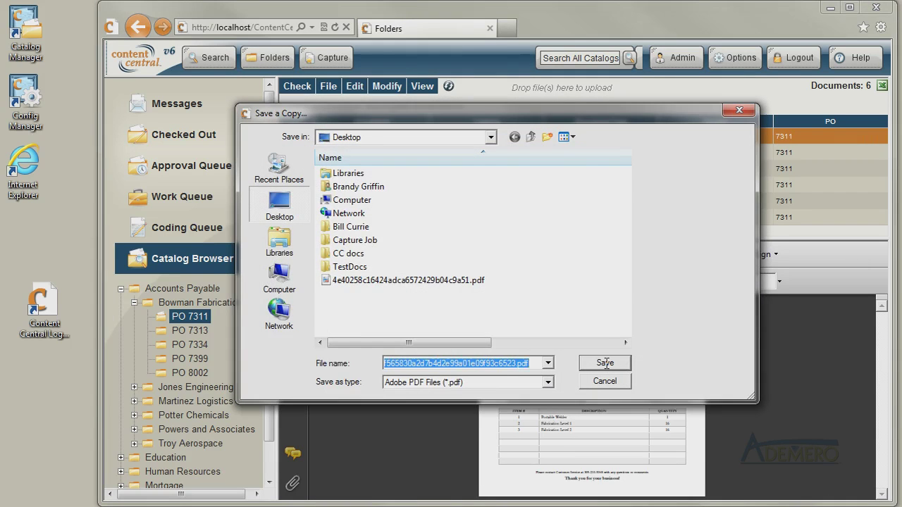
{"action": "left_click", "coordinate": [606, 363]}
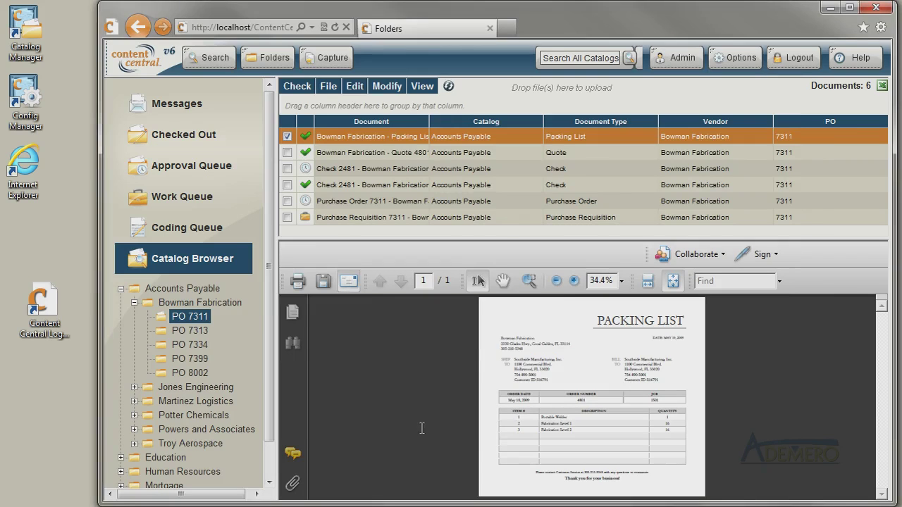
Address the e-mail to the reviewer, set subject 'Please Review', and send it.
{"action": "type", "text": "bg"}
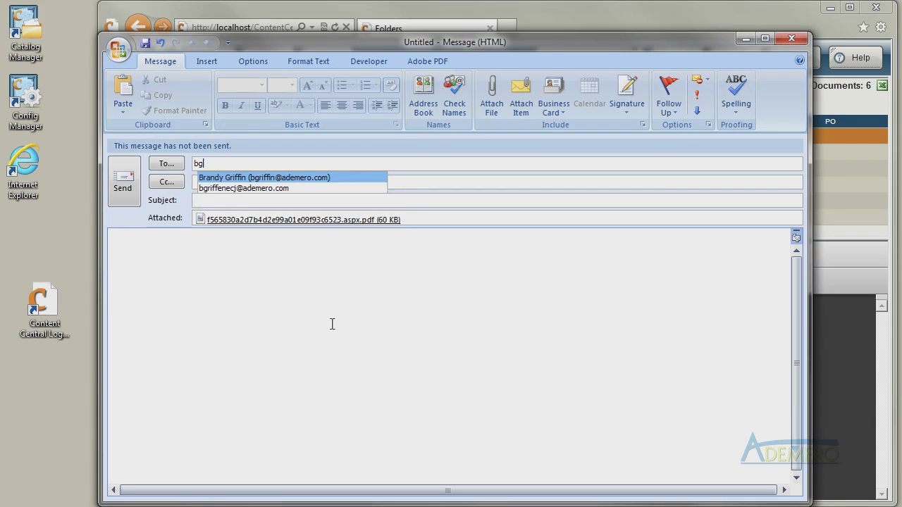
{"action": "type", "text": "riffin"}
{"action": "key", "text": "Return"}
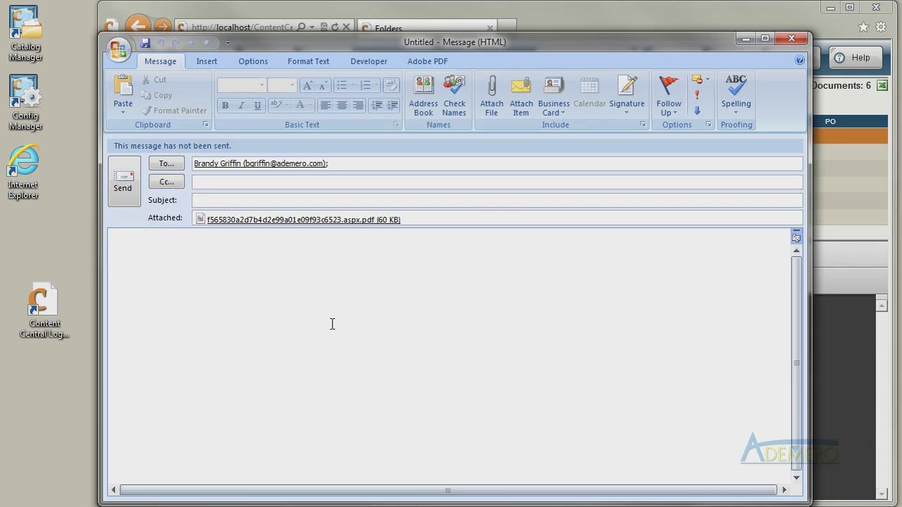
{"action": "type", "text": "Please Review"}
{"action": "left_click", "coordinate": [127, 199]}
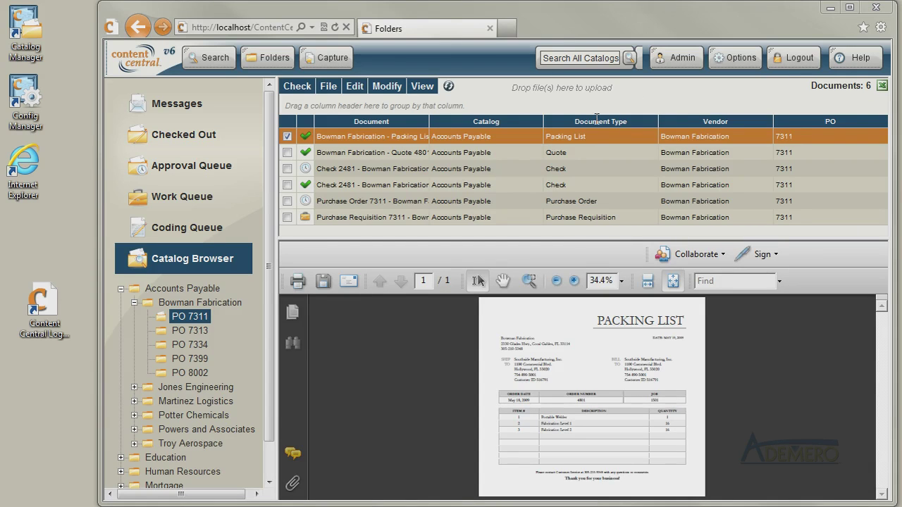
Sort the PO 7311 documents by Document Type, group them by type, then remove the grouping.
{"action": "left_click", "coordinate": [560, 122]}
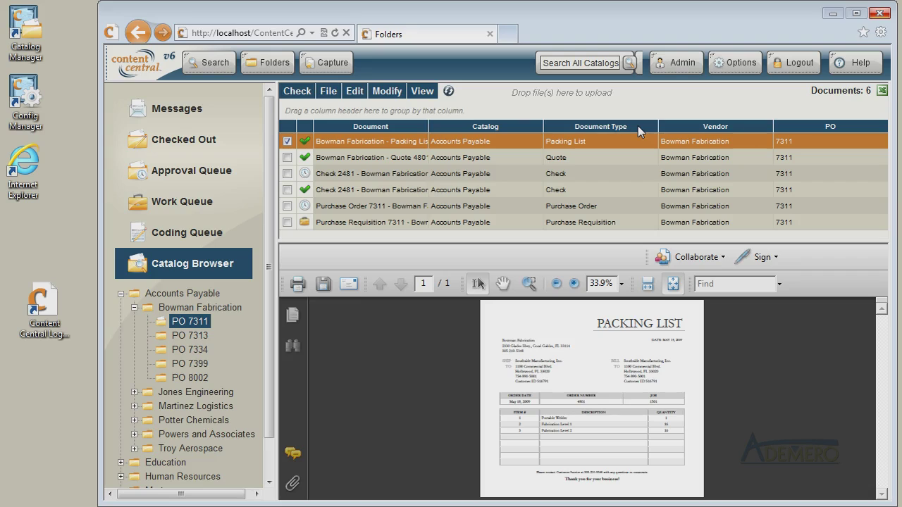
{"action": "left_click_drag", "start_coordinate": [637, 126], "coordinate": [339, 111]}
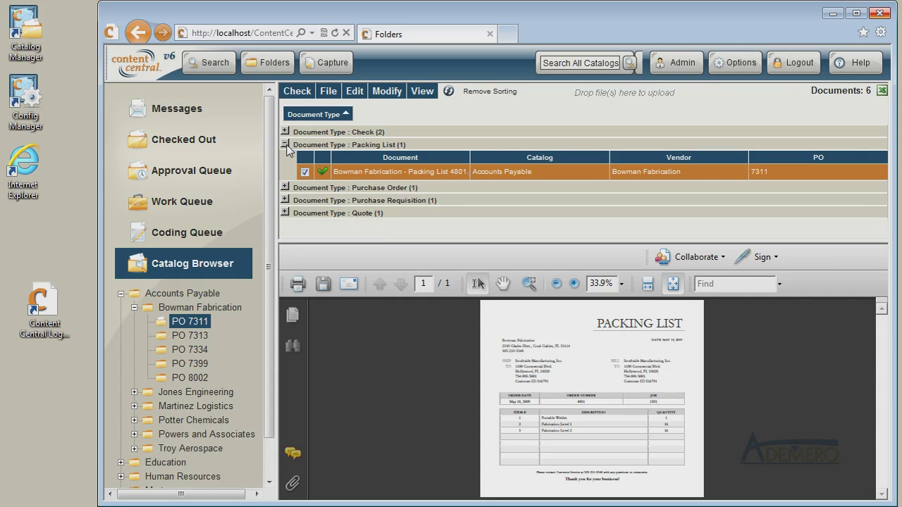
{"action": "left_click", "coordinate": [285, 144]}
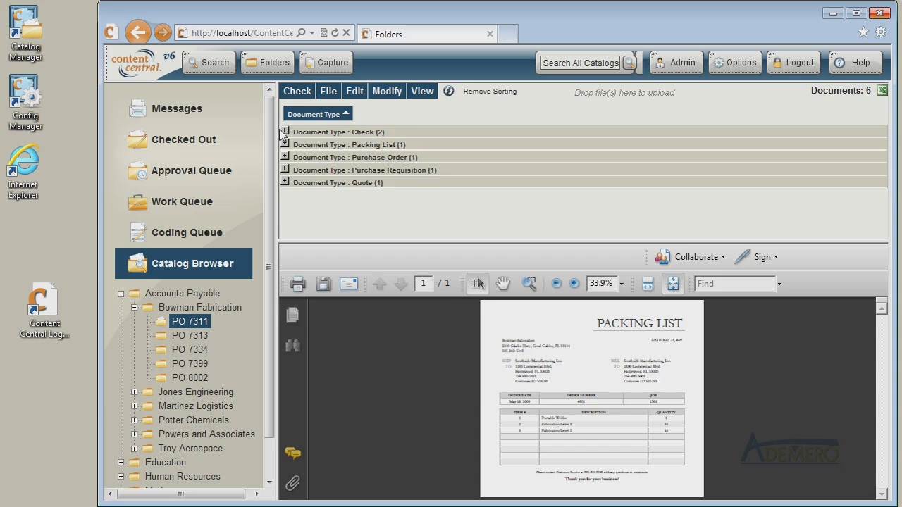
{"action": "left_click", "coordinate": [285, 132]}
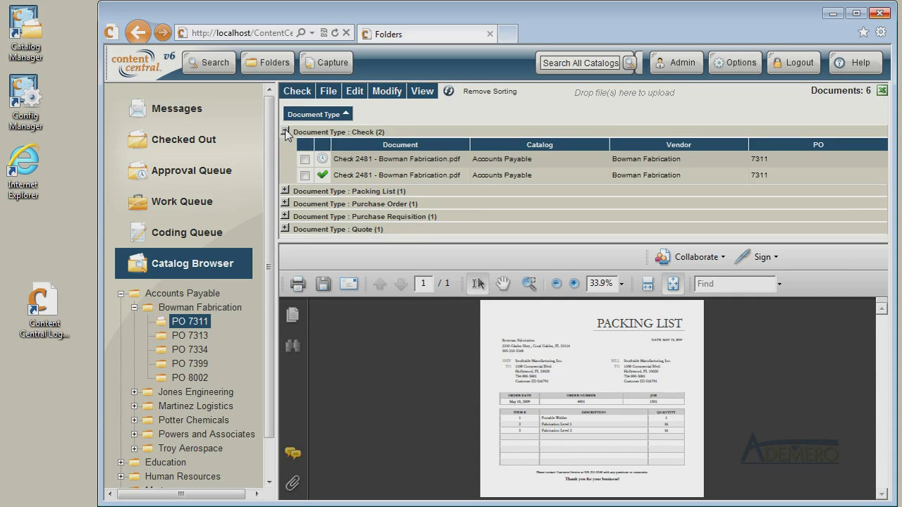
{"action": "left_click_drag", "start_coordinate": [308, 114], "coordinate": [602, 139]}
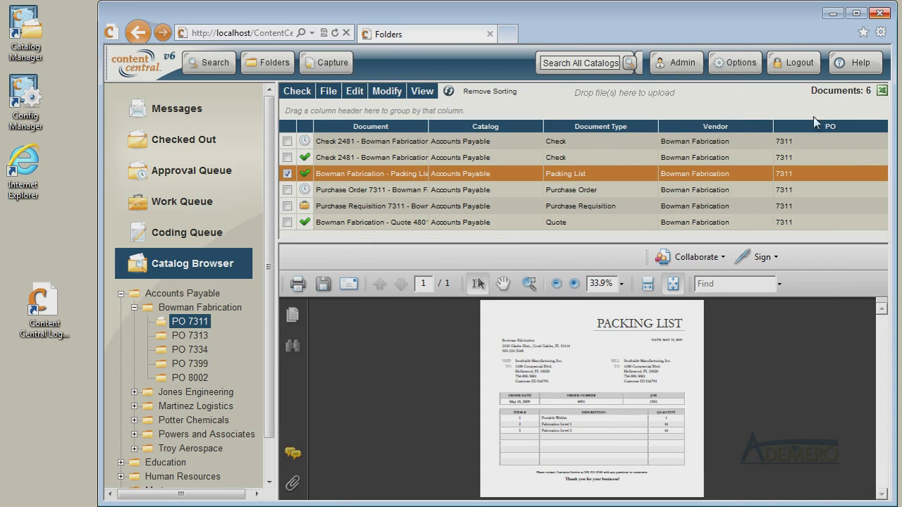
Open Check 2481's document history and download and save version 1.4.
{"action": "left_click", "coordinate": [414, 143]}
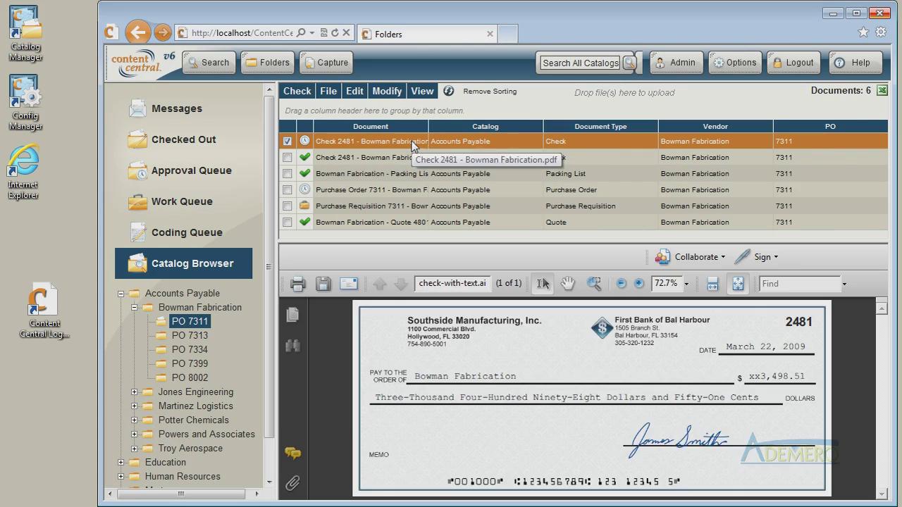
{"action": "left_click", "coordinate": [423, 92]}
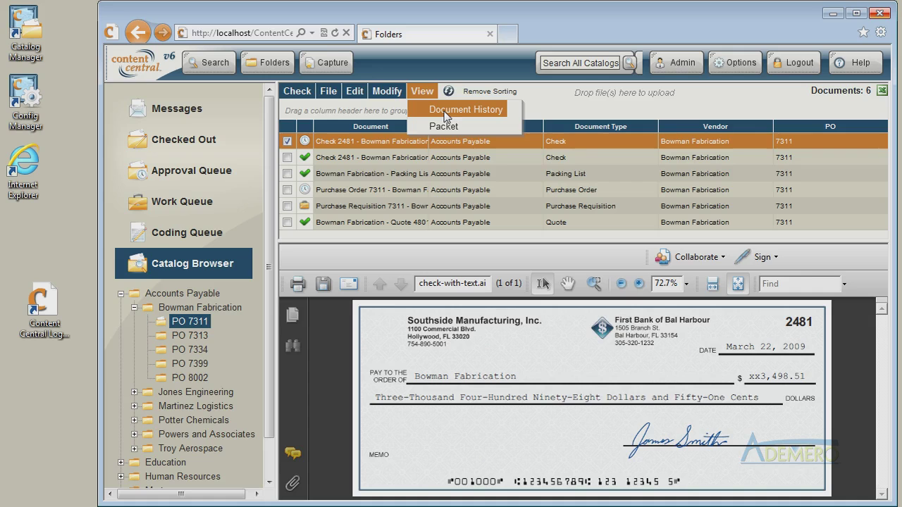
{"action": "left_click", "coordinate": [449, 115]}
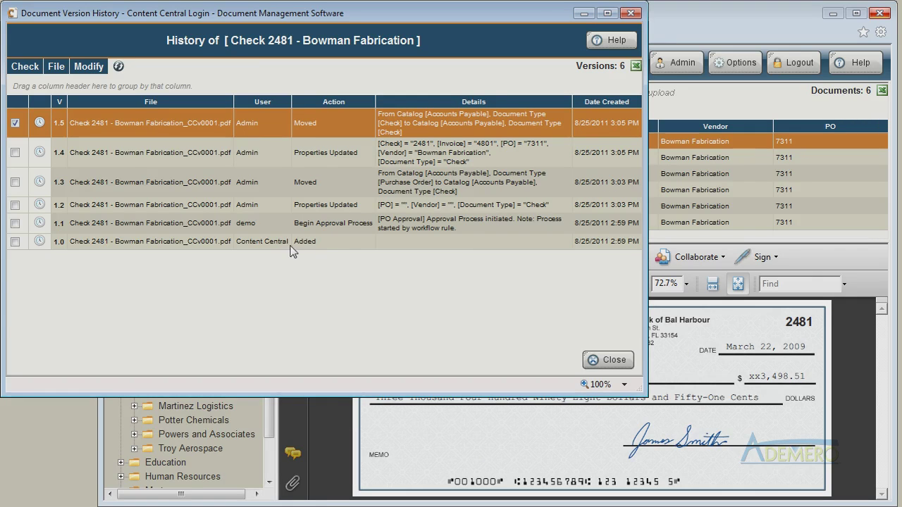
{"action": "left_click", "coordinate": [327, 247]}
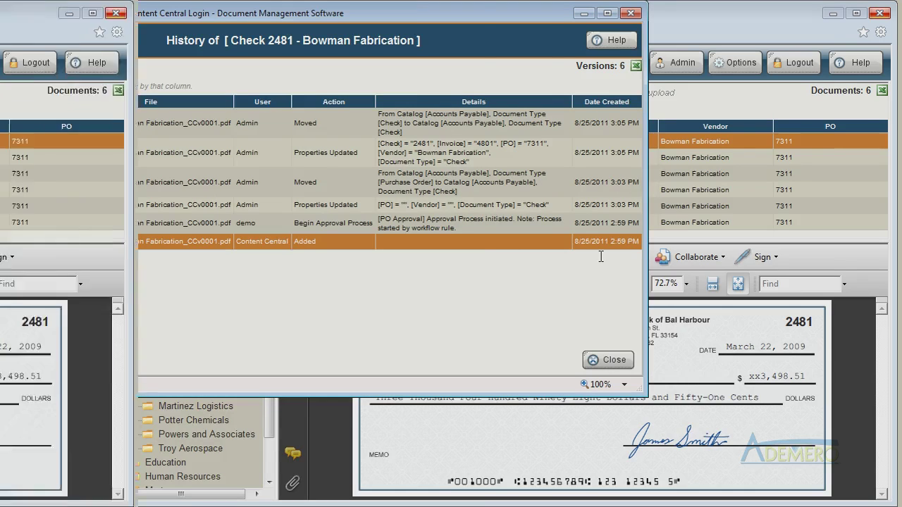
{"action": "left_click", "coordinate": [620, 224]}
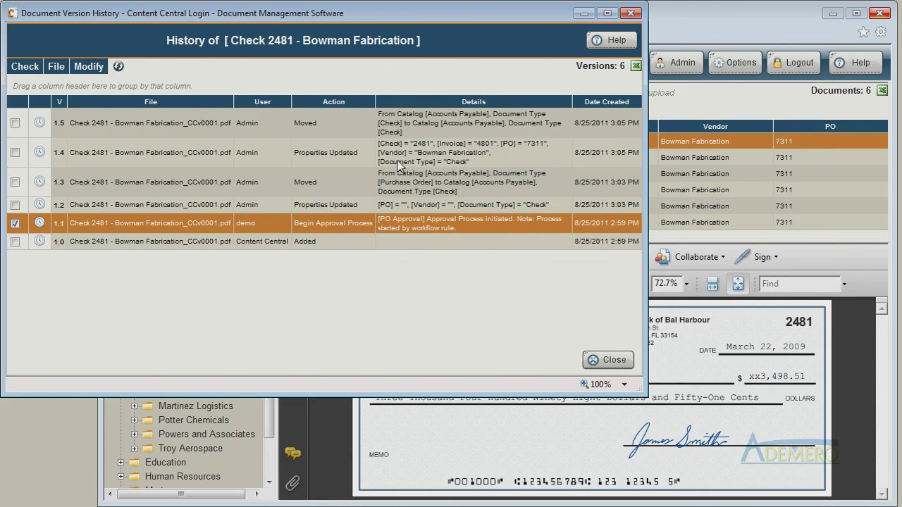
{"action": "left_click", "coordinate": [97, 160]}
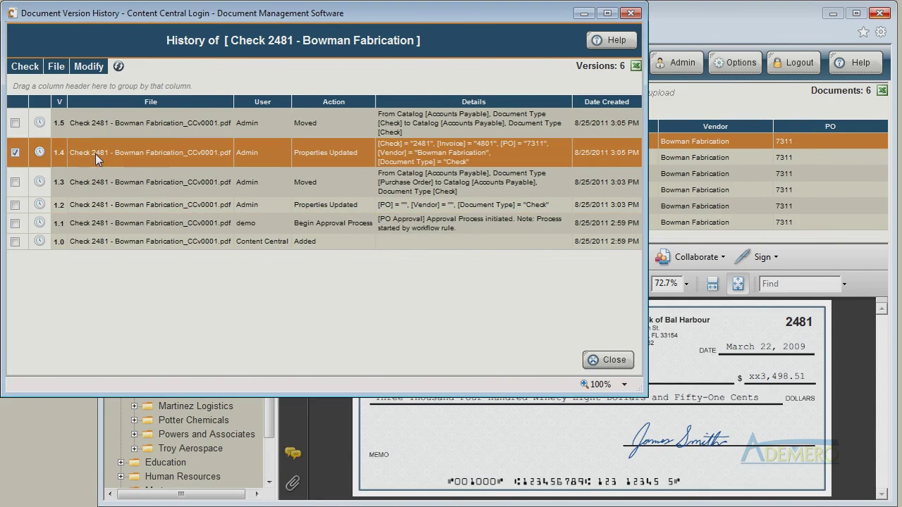
{"action": "left_click", "coordinate": [56, 67]}
{"action": "left_click", "coordinate": [69, 103]}
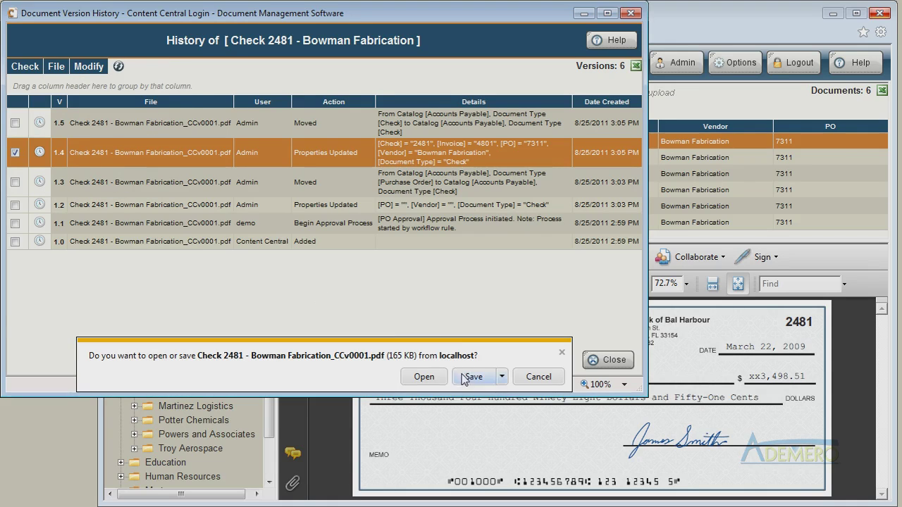
{"action": "left_click", "coordinate": [468, 378]}
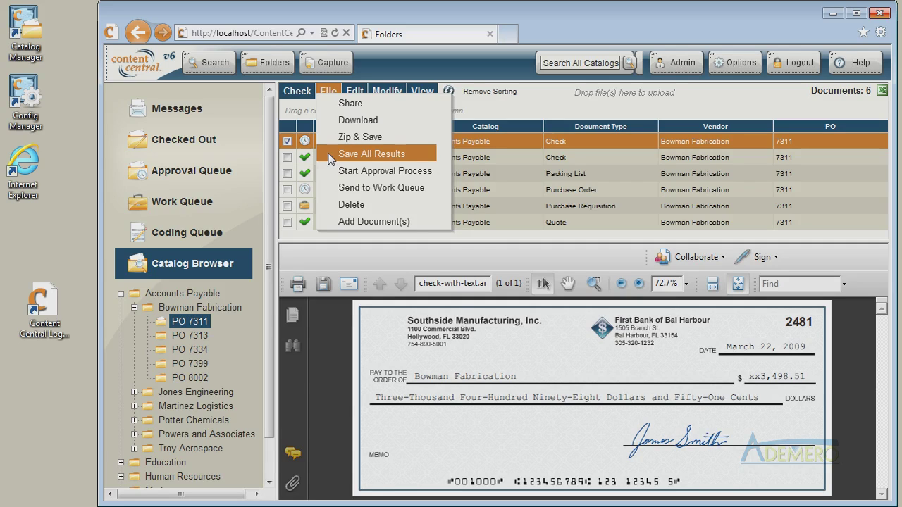
Save all browse results to an XML file.
{"action": "left_click", "coordinate": [330, 156]}
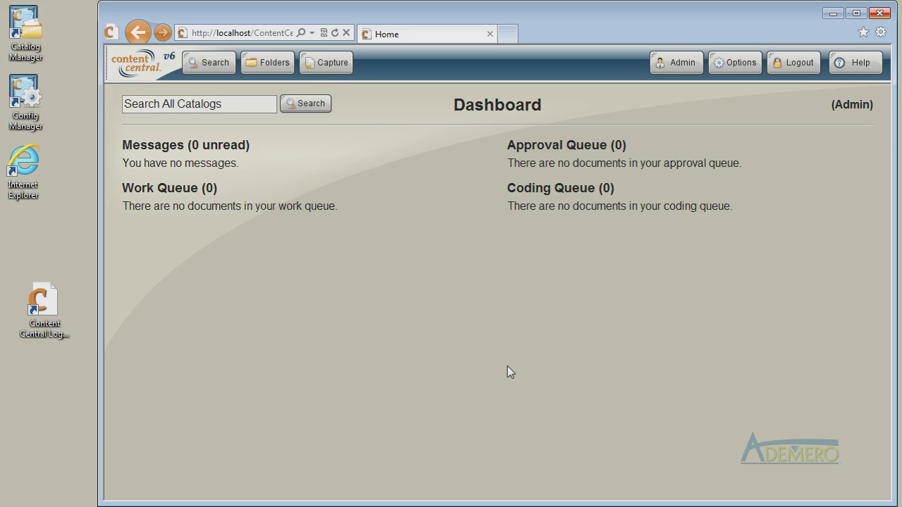
Start a DirectScan capture with Quote 4801 and vendor Bowman Fabrication.
{"action": "left_click", "coordinate": [334, 75]}
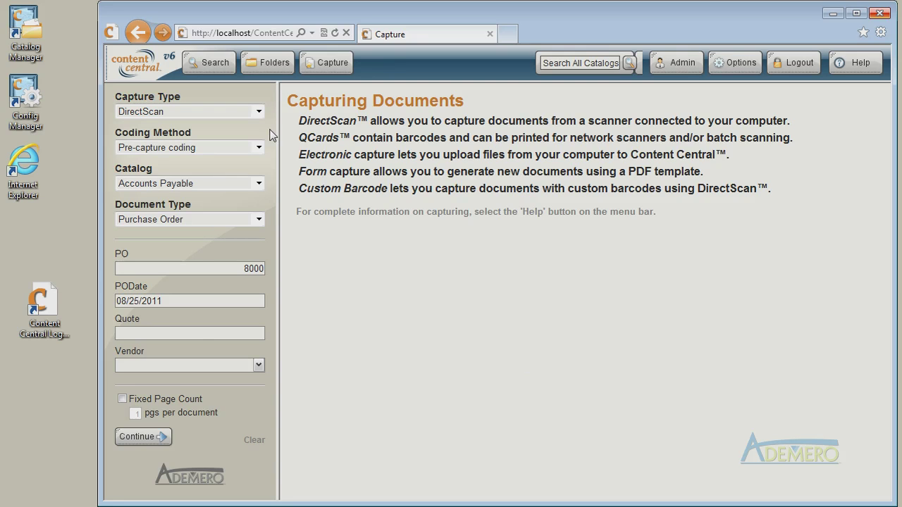
{"action": "left_click", "coordinate": [193, 333]}
{"action": "type", "text": "4801"}
{"action": "key", "text": "Tab"}
{"action": "type", "text": "Bow"}
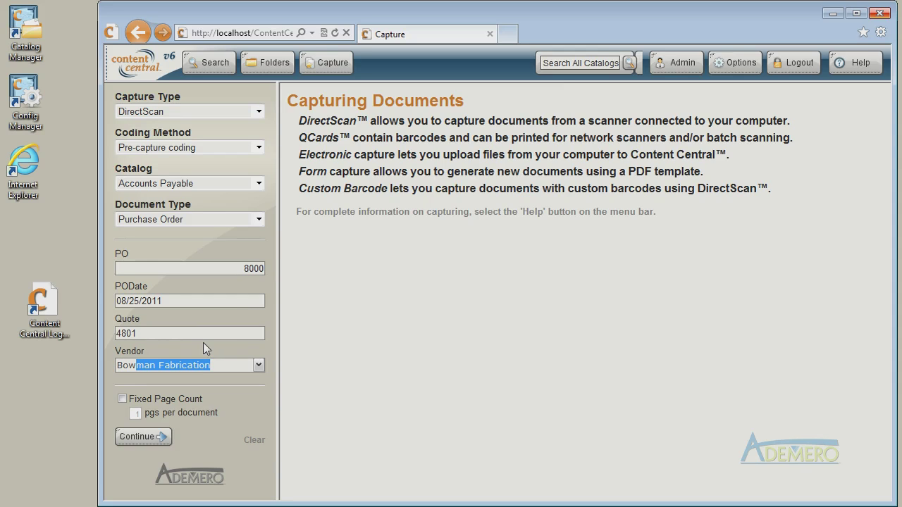
{"action": "left_click", "coordinate": [150, 441]}
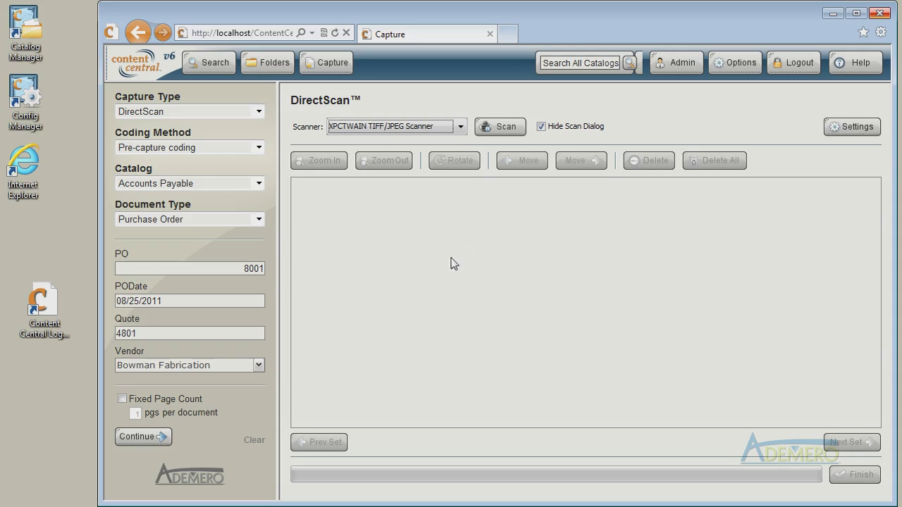
Scan a page of purchase order PO 8001 with the XPCTWAIN TIFF/JPEG Scanner.
{"action": "left_click", "coordinate": [460, 127]}
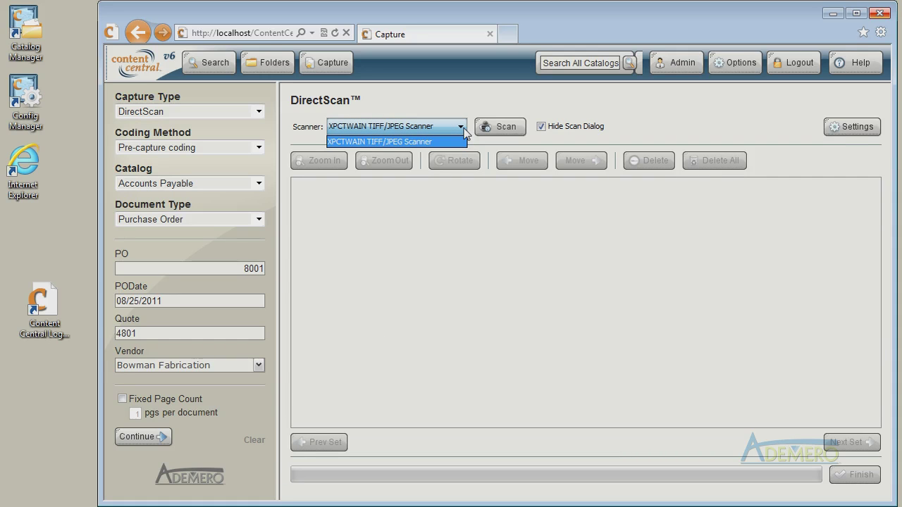
{"action": "left_click", "coordinate": [463, 131]}
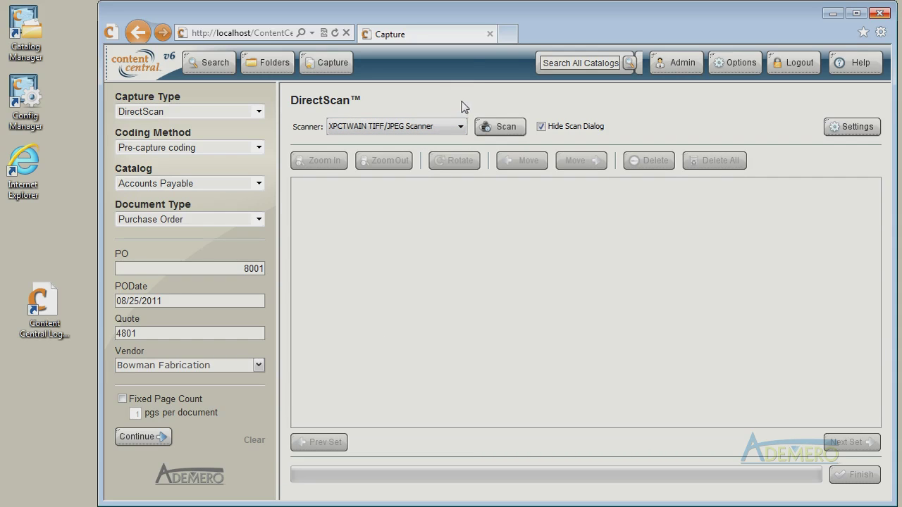
{"action": "left_click", "coordinate": [506, 126]}
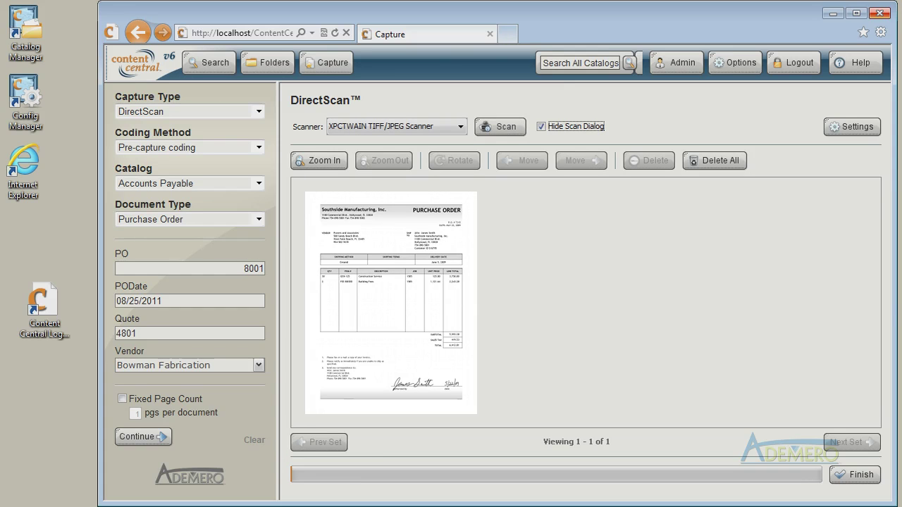
Zoom in to check the scanned purchase order, then finish to upload it.
{"action": "left_click", "coordinate": [327, 162]}
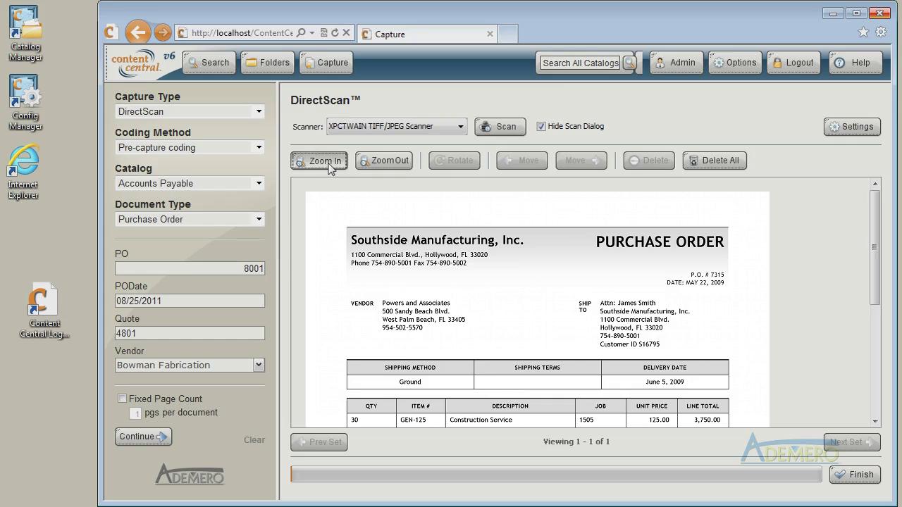
{"action": "left_click", "coordinate": [325, 161]}
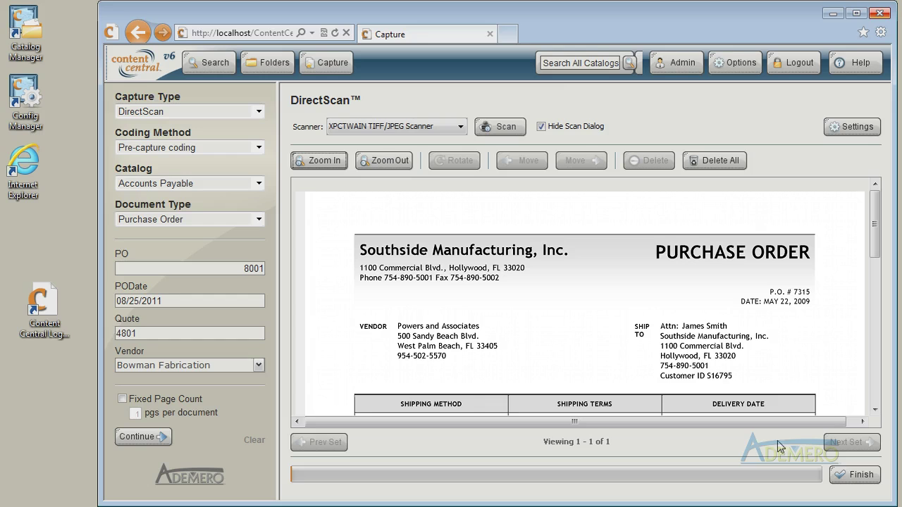
{"action": "left_click", "coordinate": [864, 480]}
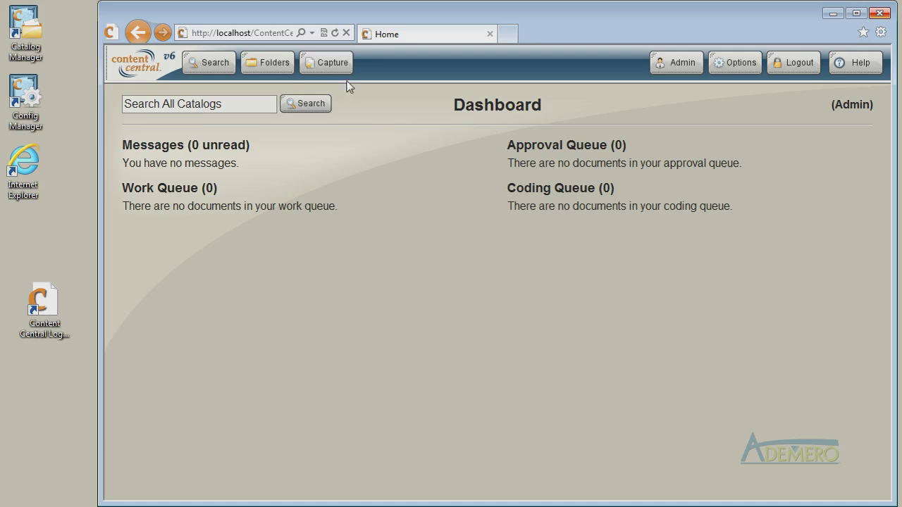
Capture a second purchase order with Post-capture coding, upload it, and go to Personal Folders.
{"action": "left_click", "coordinate": [324, 69]}
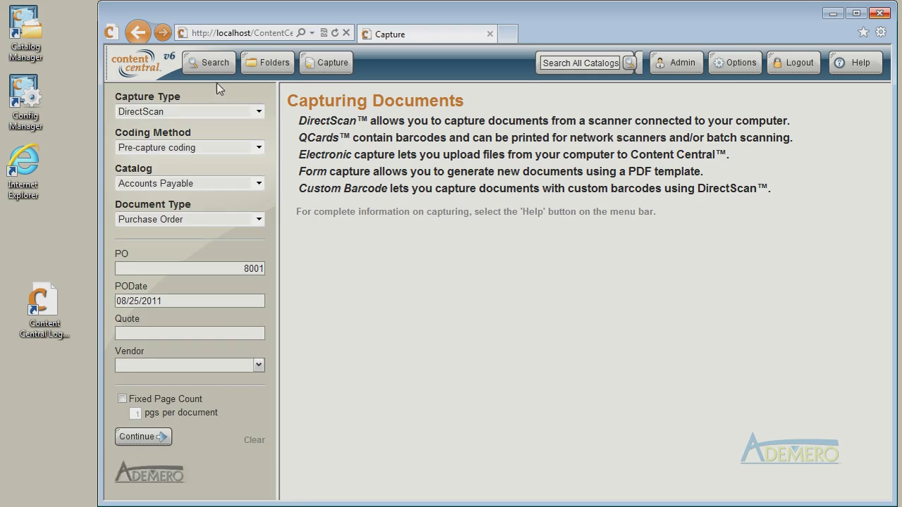
{"action": "left_click", "coordinate": [188, 156]}
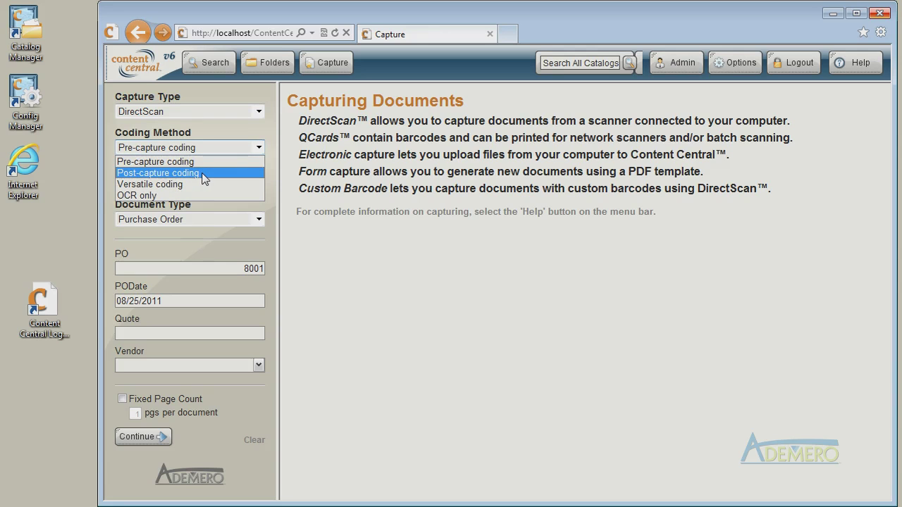
{"action": "left_click", "coordinate": [203, 175]}
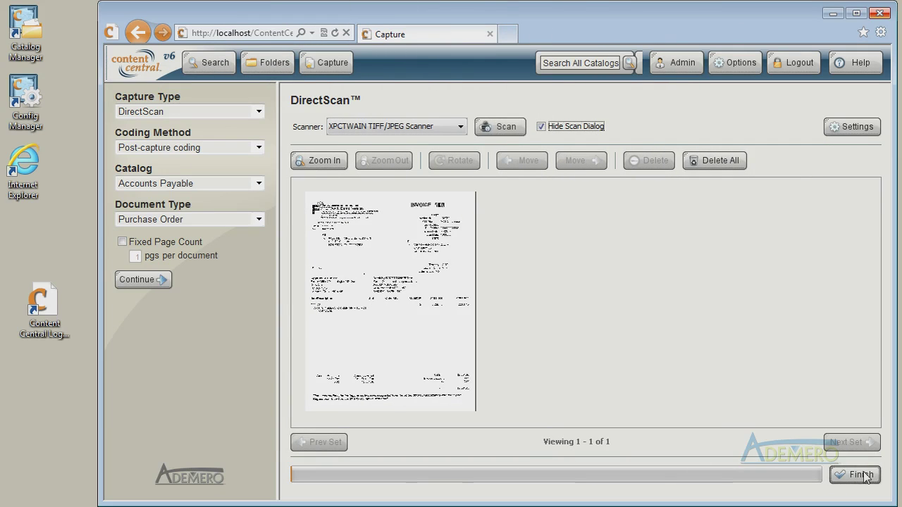
{"action": "left_click", "coordinate": [866, 476]}
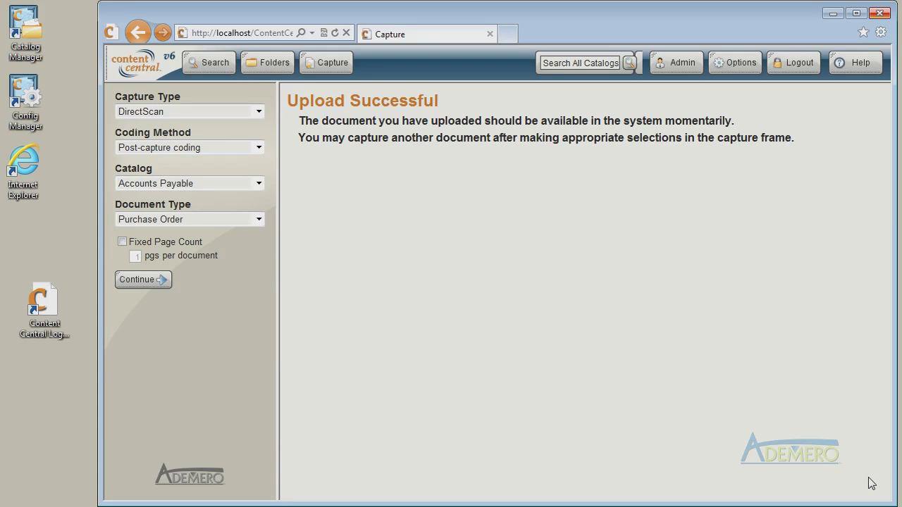
{"action": "left_click", "coordinate": [269, 64]}
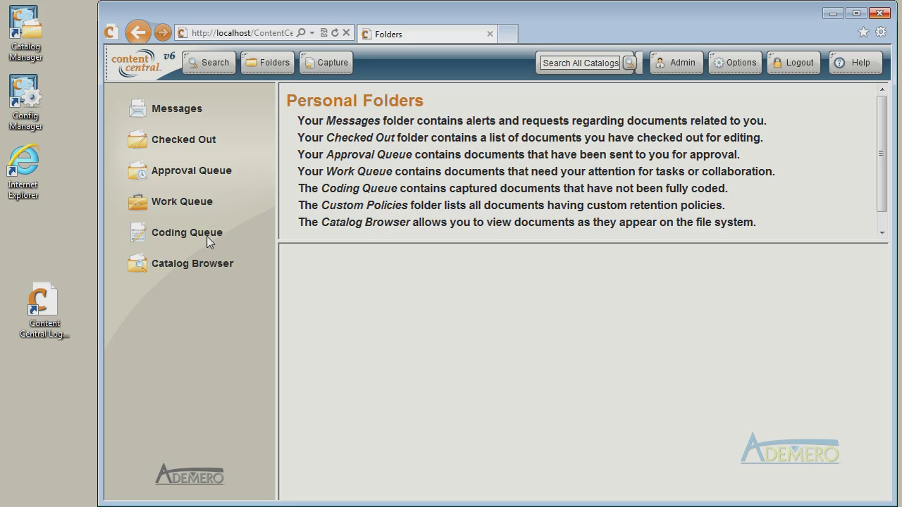
Preview the queued purchase order in the Coding Queue and start coding it.
{"action": "left_click", "coordinate": [210, 241]}
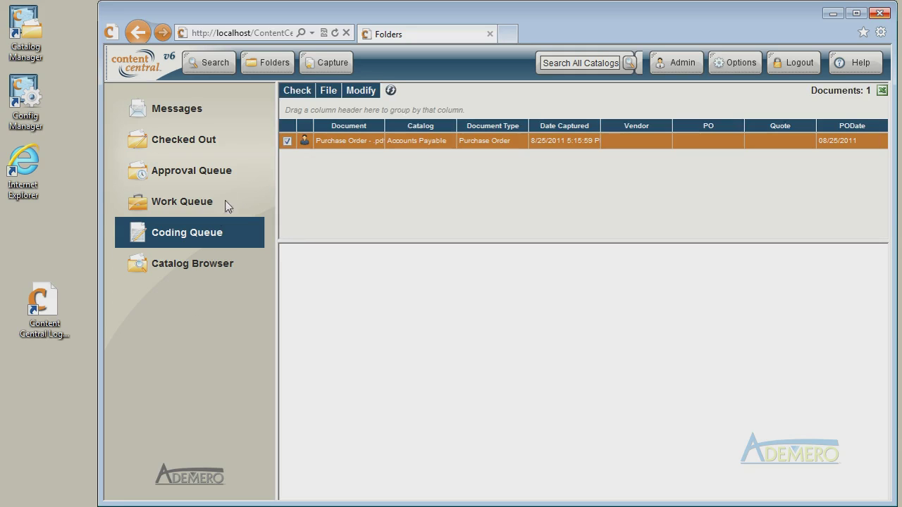
{"action": "left_click", "coordinate": [500, 146]}
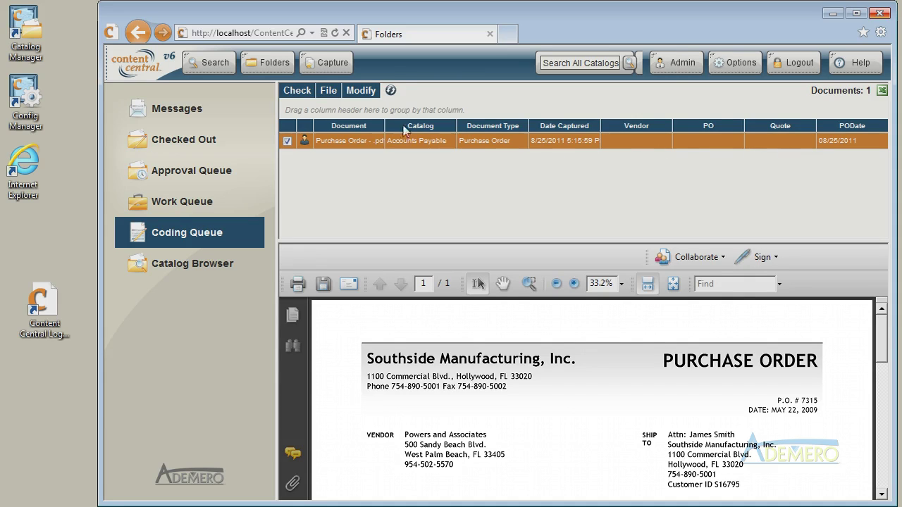
{"action": "left_click", "coordinate": [365, 94]}
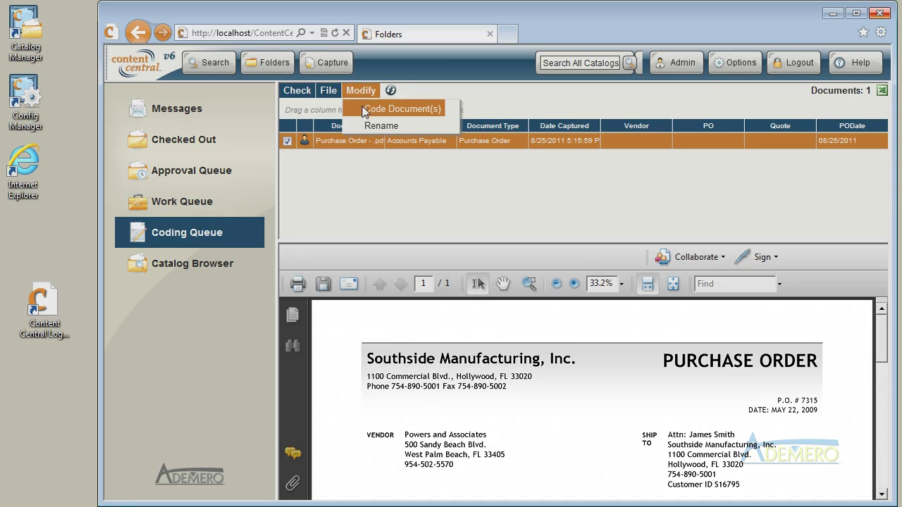
{"action": "left_click", "coordinate": [361, 110]}
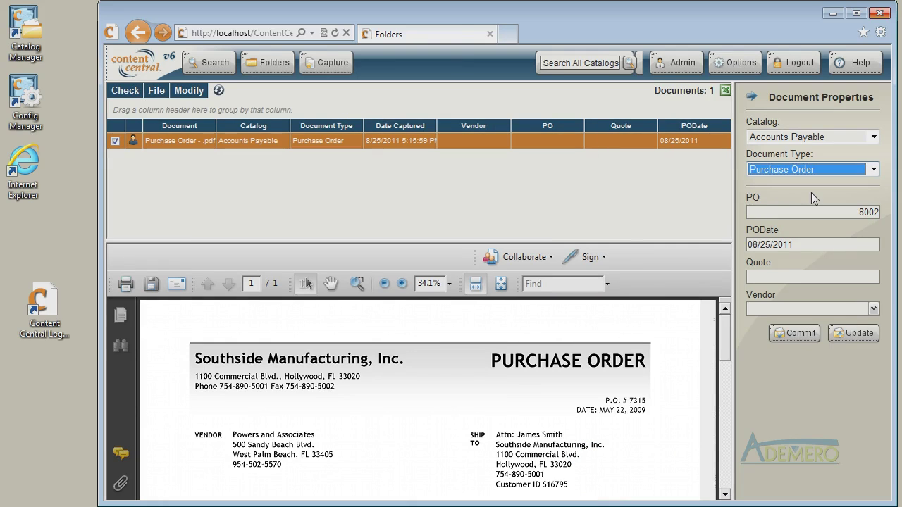
Code it as a Human Resources Offer Letter with the employee's name and ID, and commit.
{"action": "left_click", "coordinate": [838, 136]}
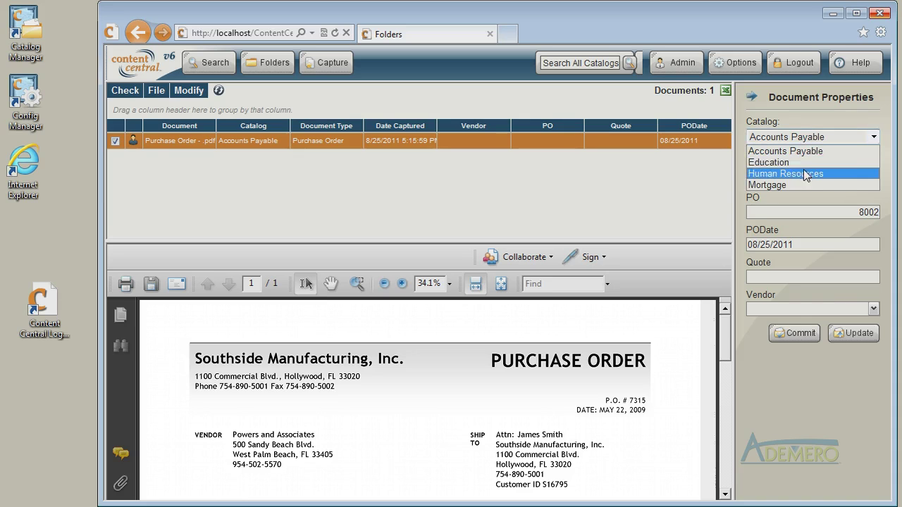
{"action": "left_click", "coordinate": [805, 174]}
{"action": "left_click", "coordinate": [806, 176]}
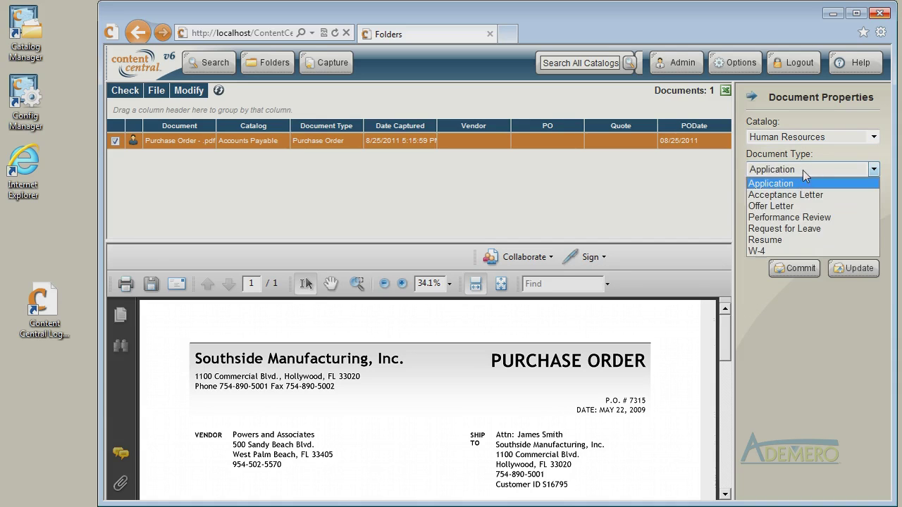
{"action": "left_click", "coordinate": [796, 203]}
{"action": "left_click", "coordinate": [794, 211]}
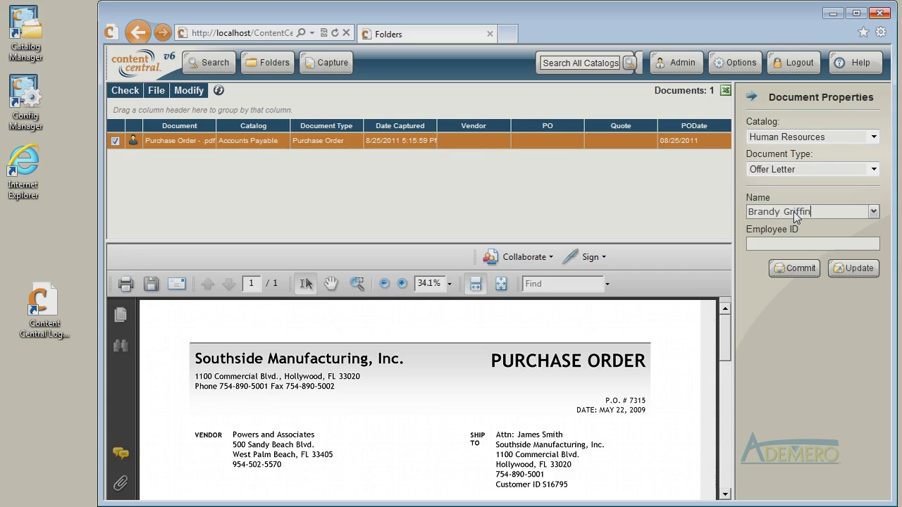
{"action": "key", "text": "Tab"}
{"action": "type", "text": "1234567"}
{"action": "left_click", "coordinate": [802, 269]}
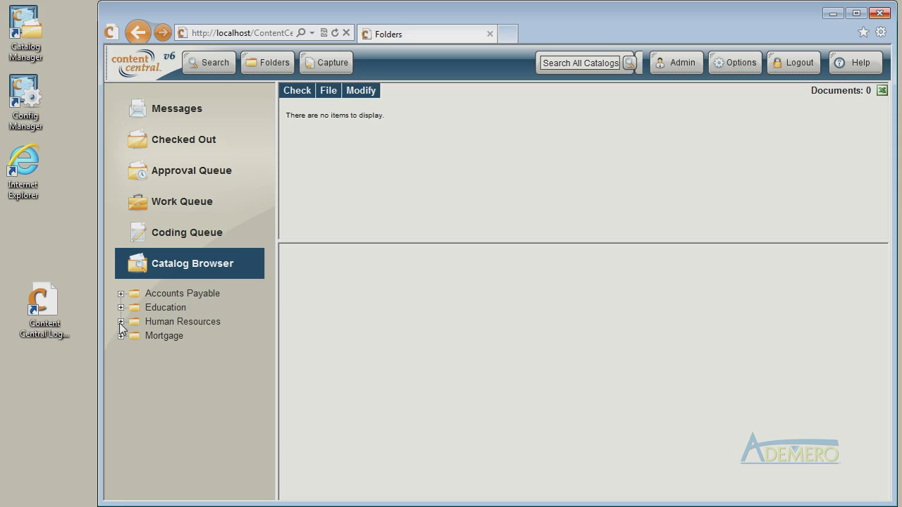
Locate and preview the filed offer letter in the employee's Human Resources folder.
{"action": "left_click", "coordinate": [121, 328]}
{"action": "left_click", "coordinate": [121, 322]}
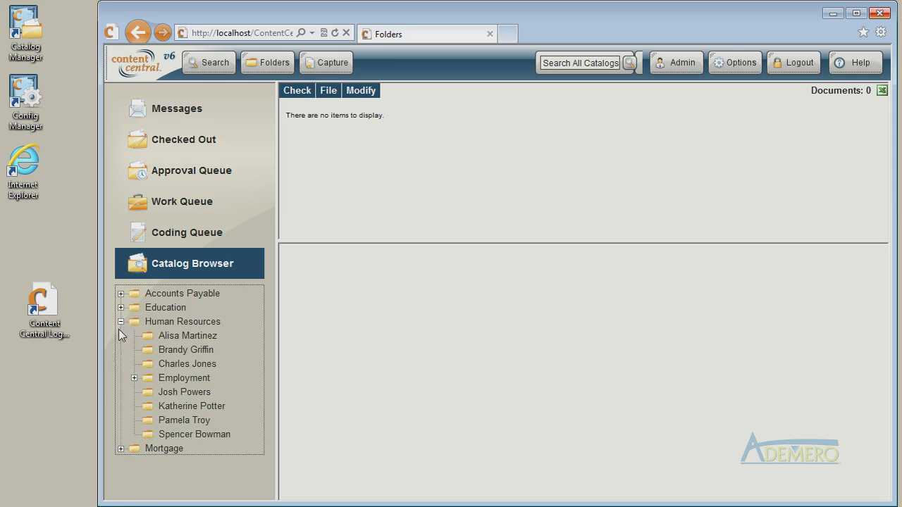
{"action": "left_click", "coordinate": [174, 353]}
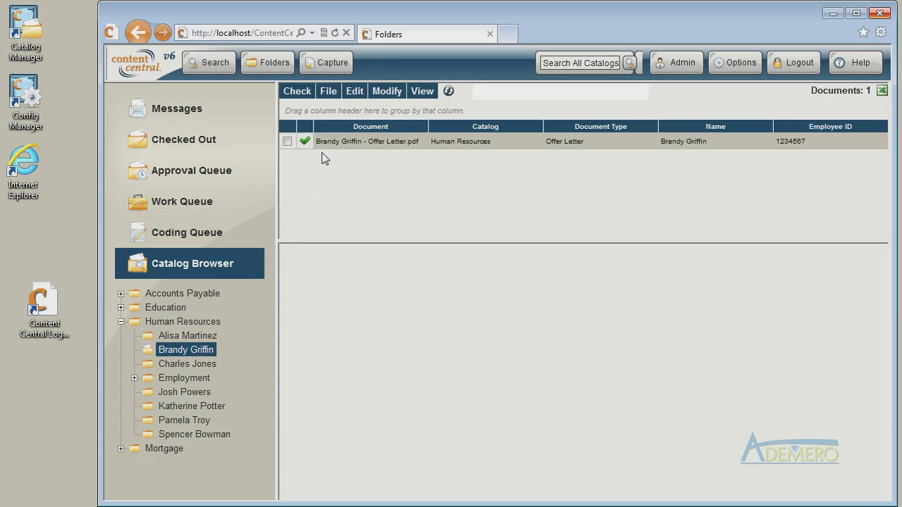
{"action": "left_click", "coordinate": [429, 143]}
Search all catalogs for the employee ID to find the offer letter.
{"action": "left_click", "coordinate": [575, 61]}
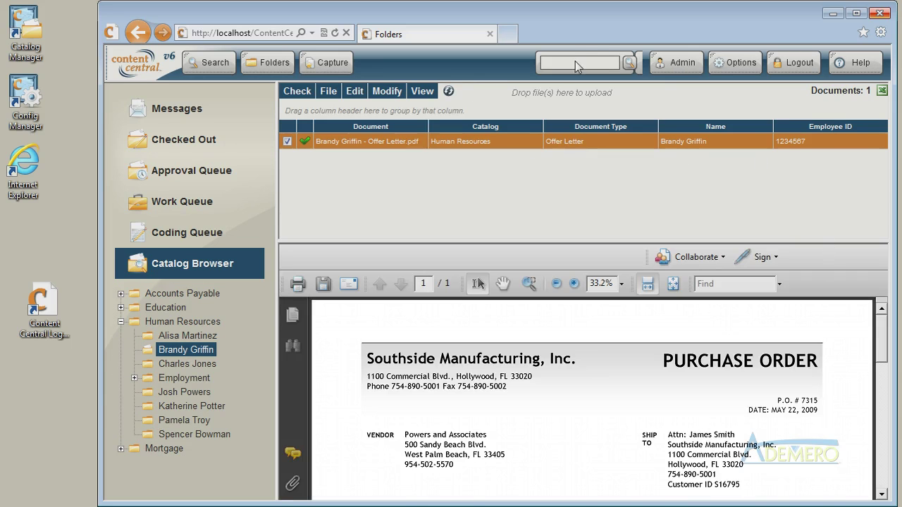
{"action": "type", "text": "1234567"}
{"action": "left_click", "coordinate": [630, 65]}
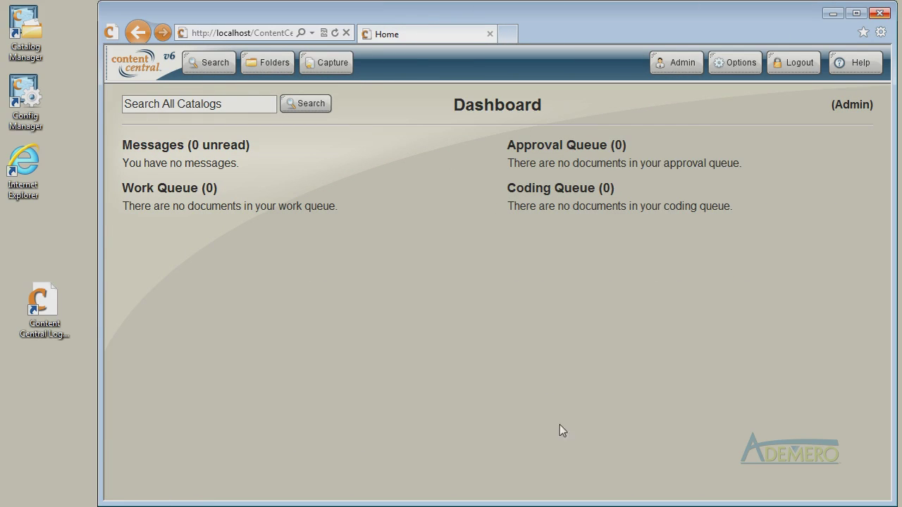
Upload PO 8002 from the computer via Electronic capture as a fully-searchable PDF.
{"action": "left_click", "coordinate": [331, 66]}
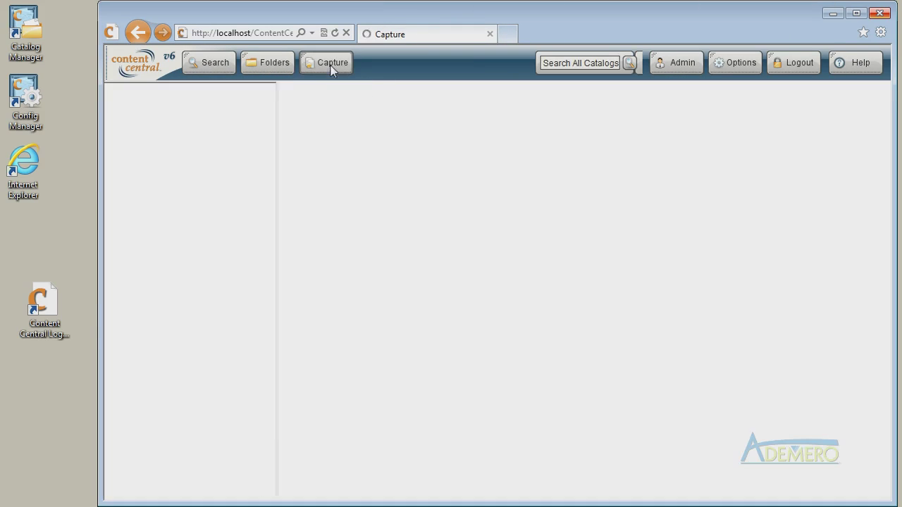
{"action": "left_click", "coordinate": [194, 113]}
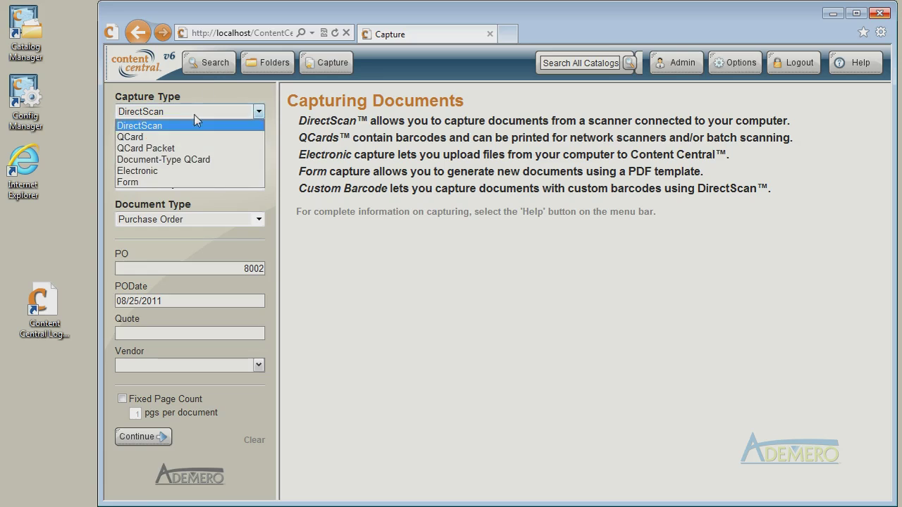
{"action": "left_click", "coordinate": [173, 171]}
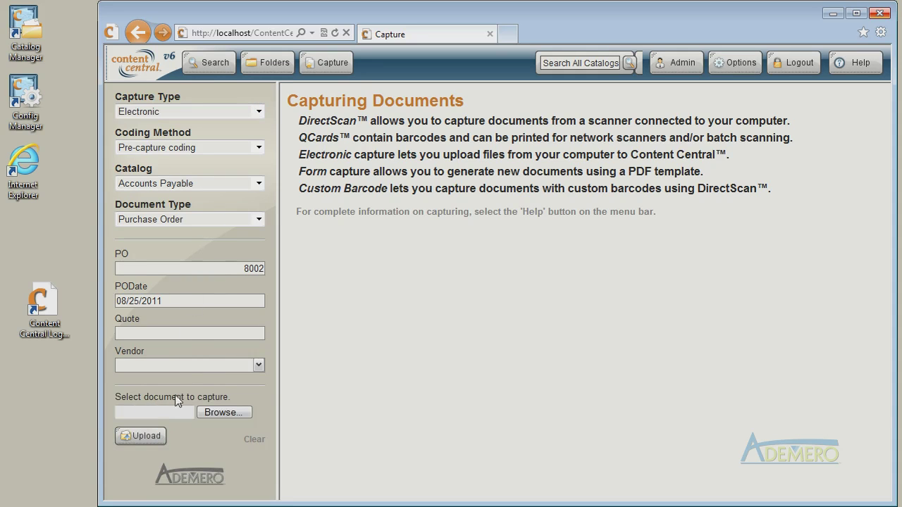
{"action": "left_click", "coordinate": [247, 416]}
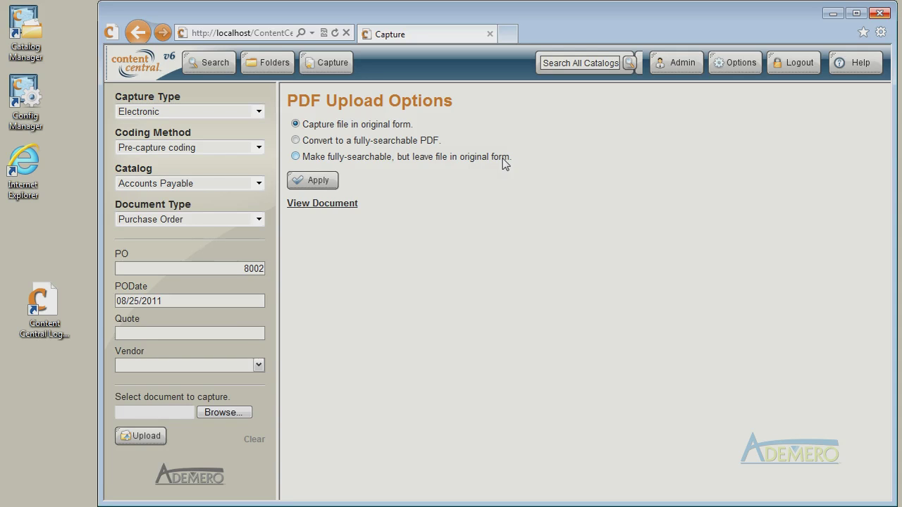
{"action": "left_click", "coordinate": [378, 143]}
{"action": "left_click", "coordinate": [318, 181]}
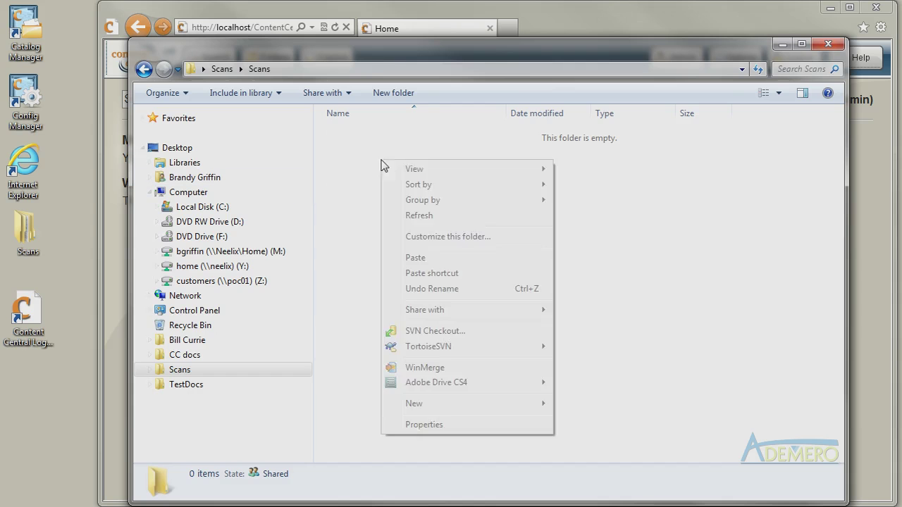
Paste Ademero QuickLinks.pdf into the shared Scans folder for monitored-folder pickup.
{"action": "left_click", "coordinate": [415, 257]}
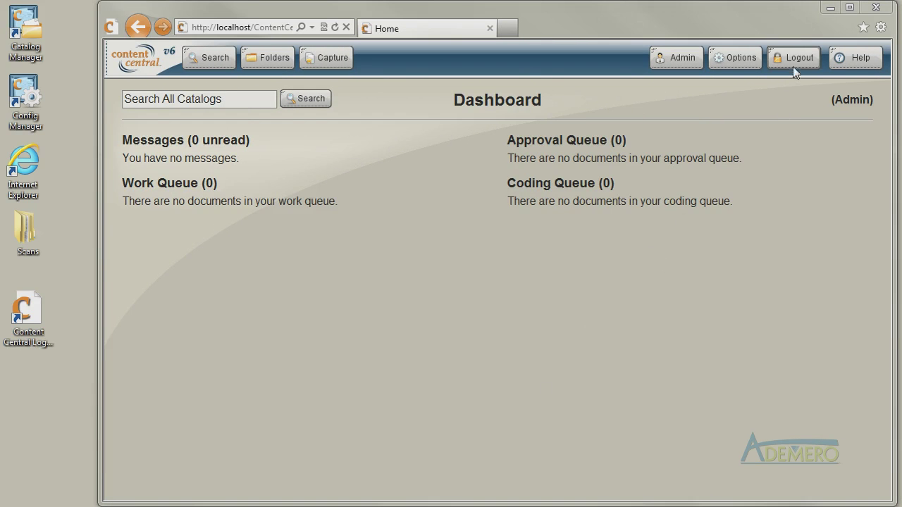
Log out of Content Central to return to the login page.
{"action": "left_click", "coordinate": [793, 59]}
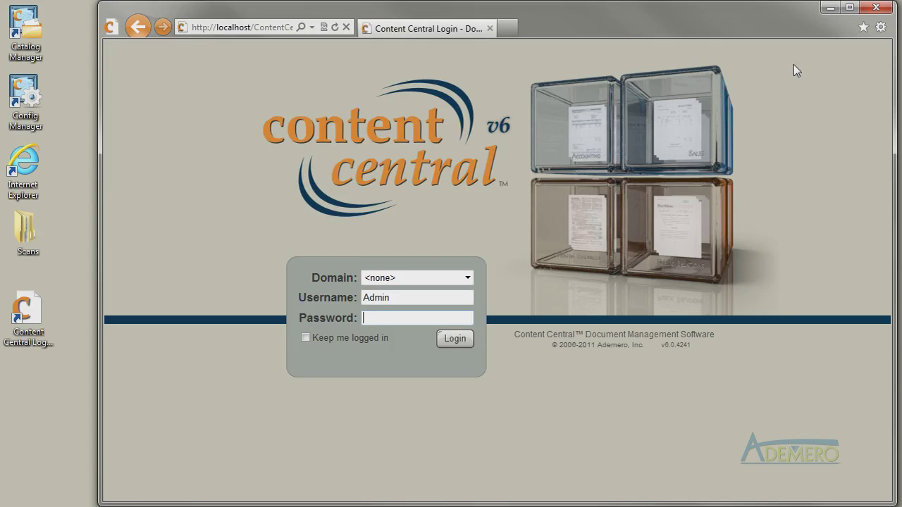